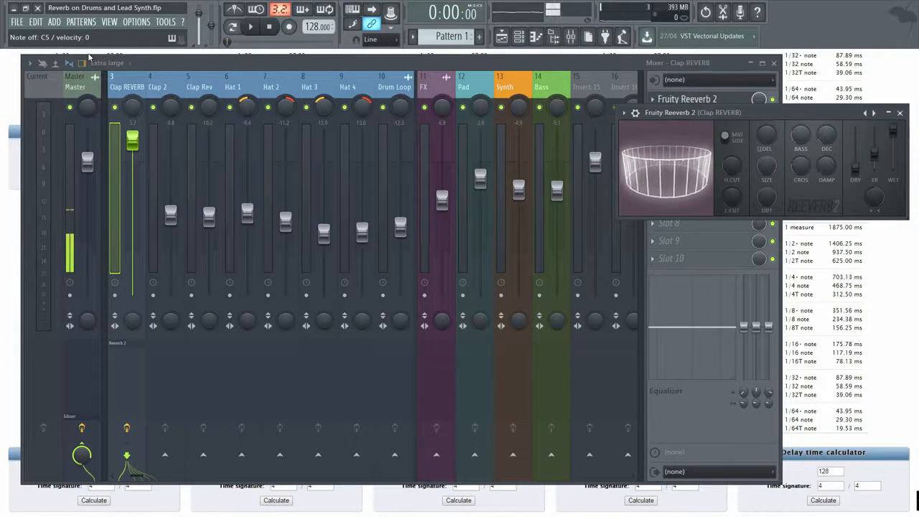
- Start playlist playback at bar 41 and set a playback selection spanning bars 41 to 45
left_click(501, 38)
left_click(501, 82)
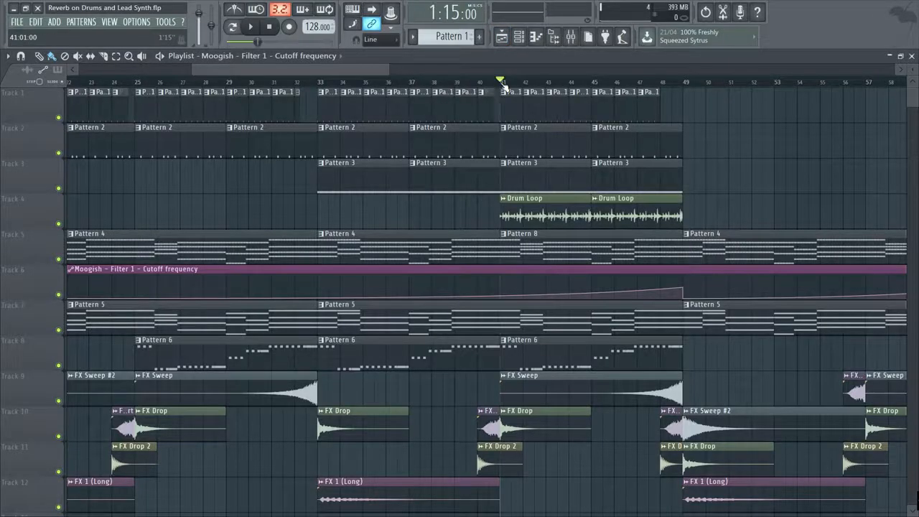
key("space")
left_click_drag(503, 82, 596, 90)
- Solo playlist Tracks 1 to 4 so only the drum parts are heard, and stop playback
right_click(58, 117)
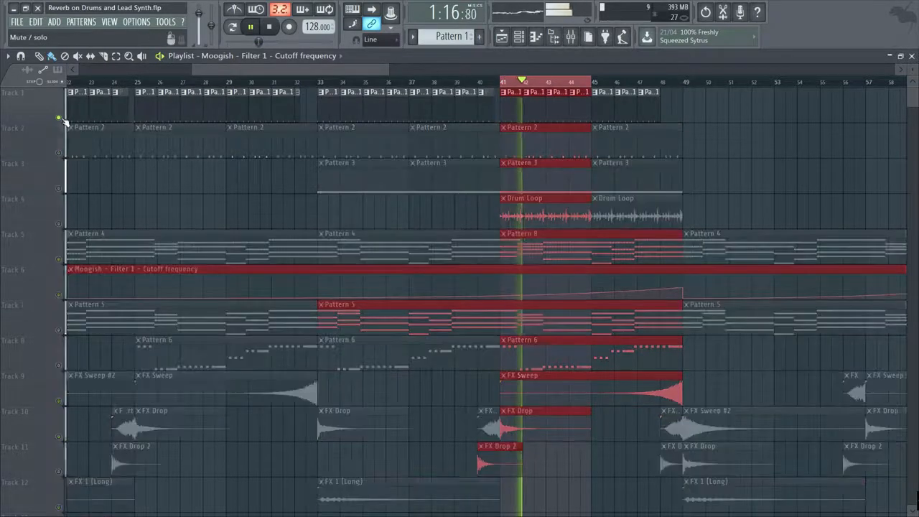
left_click(59, 152)
left_click(58, 188)
left_click(58, 223)
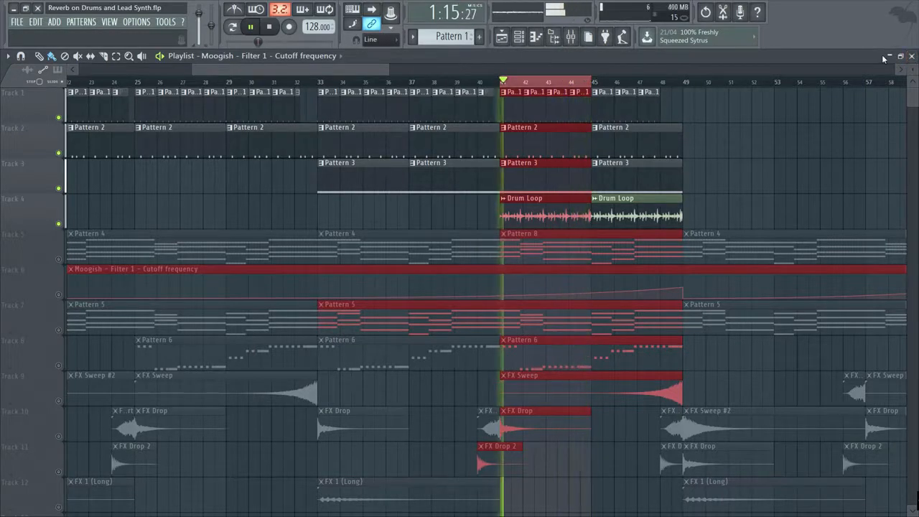
key("space")
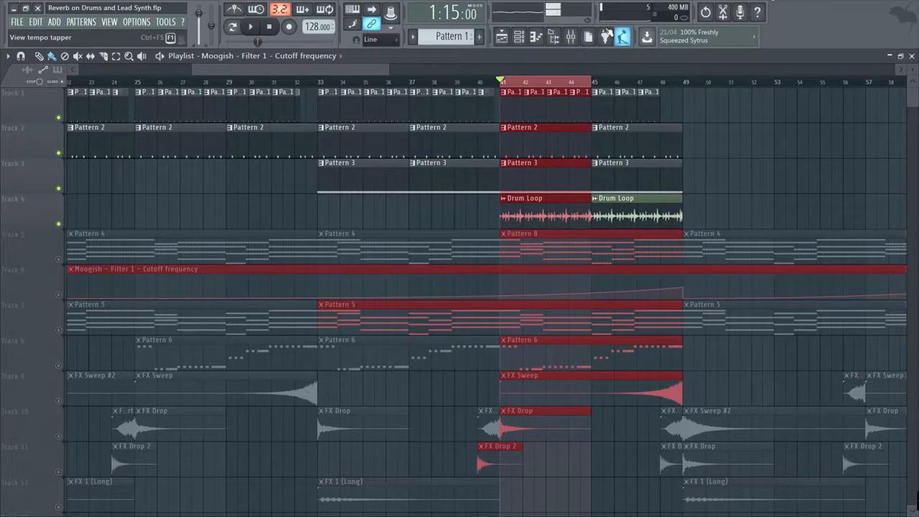
- Solo the Clap 2 mixer track and listen to it, bringing the first mixer tracks from Kick Drum into view
left_click(578, 33)
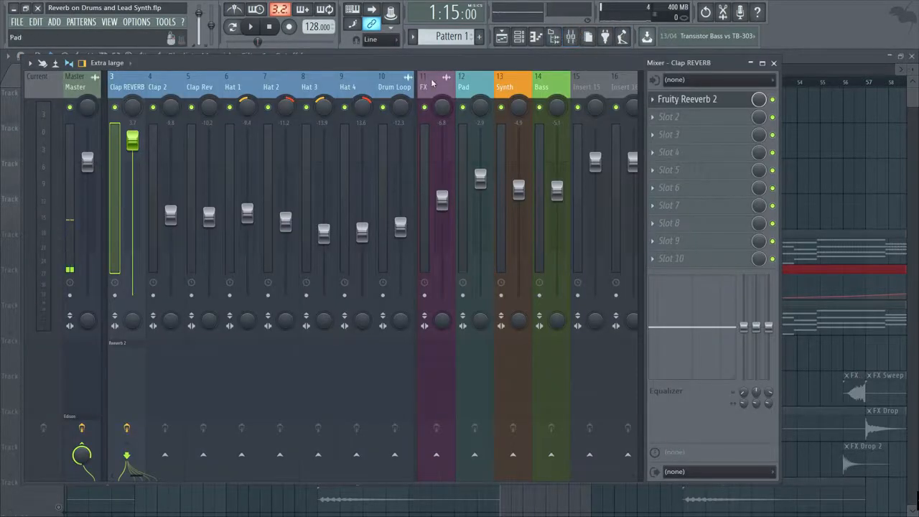
left_click(158, 85)
key("space")
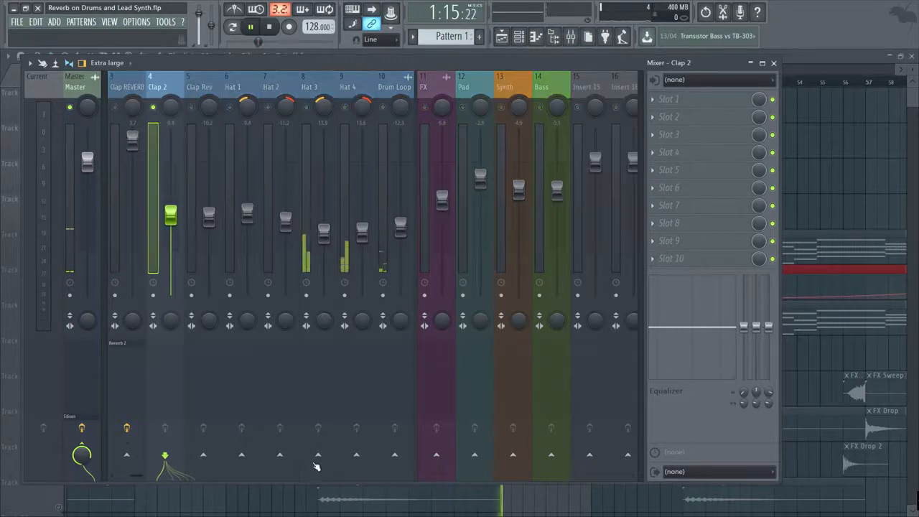
left_click_drag(137, 475, 118, 477)
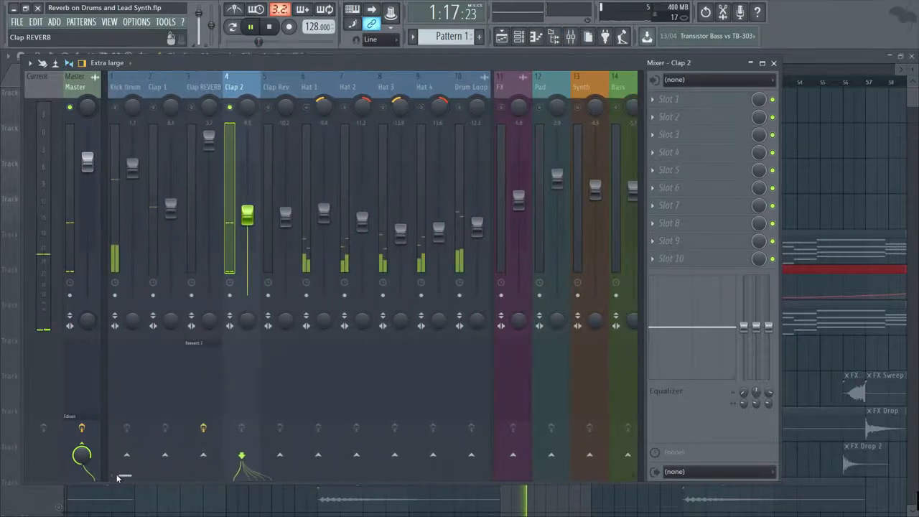
key("space")
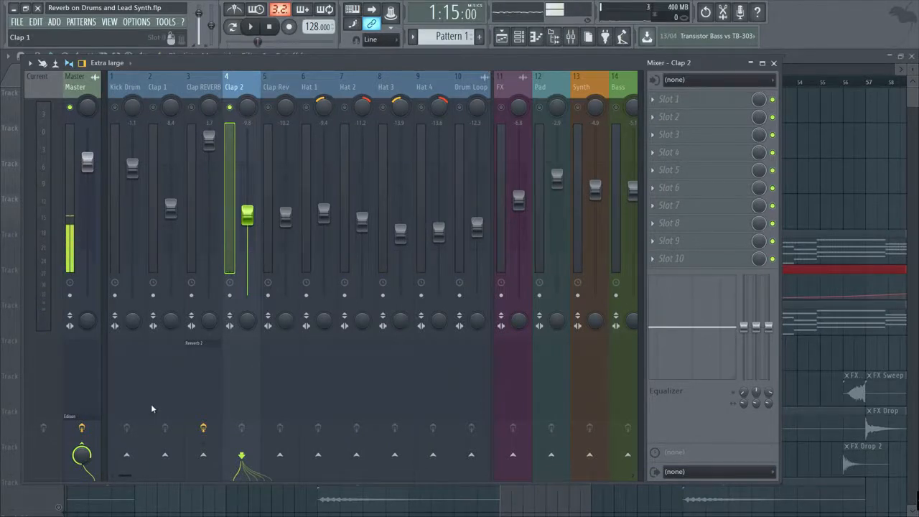
- Audition the Clap 1 mixer track on its own, followed by Clap 2 on its own
right_click(154, 108)
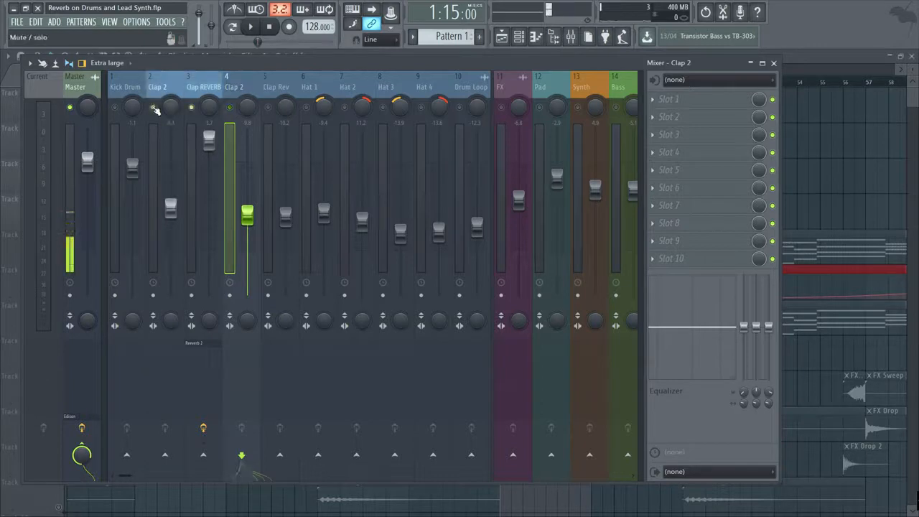
key("space")
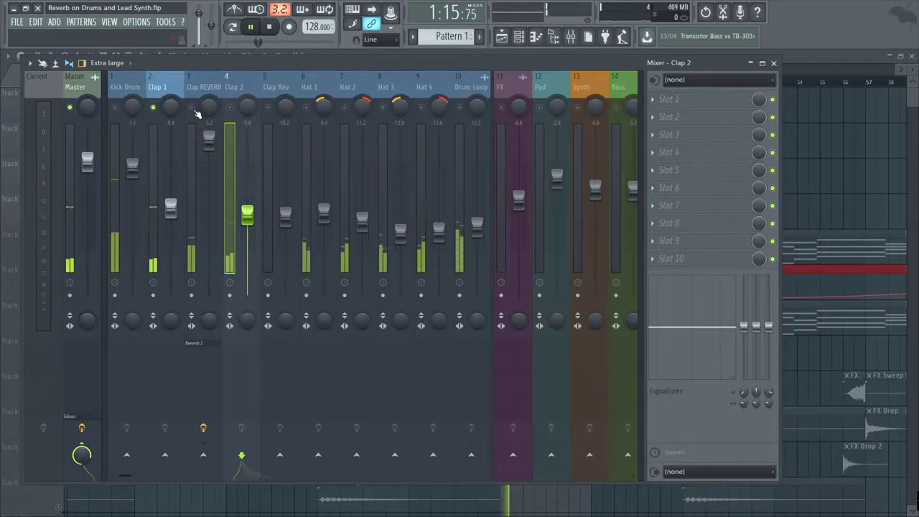
key("space")
left_click(231, 108)
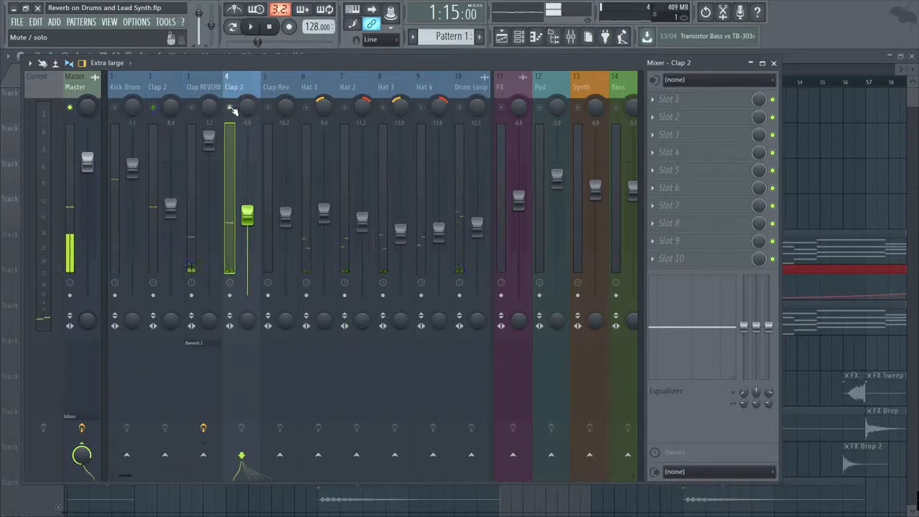
key("space")
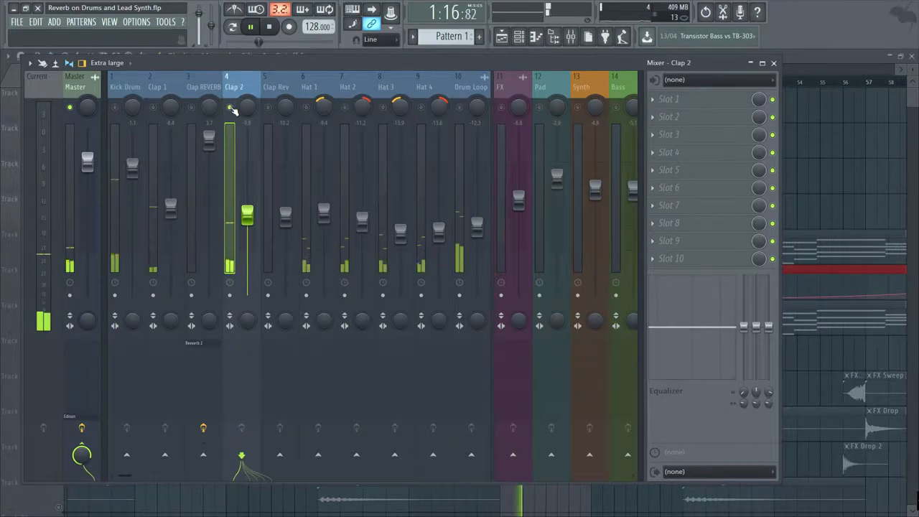
key("space")
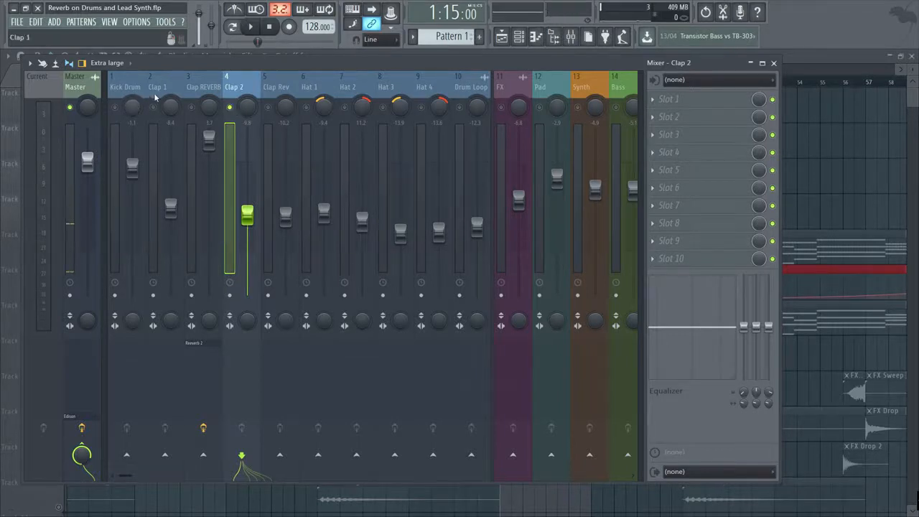
- Play Clap 1 and Clap 2 together with Clap REVERB, and unsolo them to hear all the drums
left_click(159, 112)
key("space")
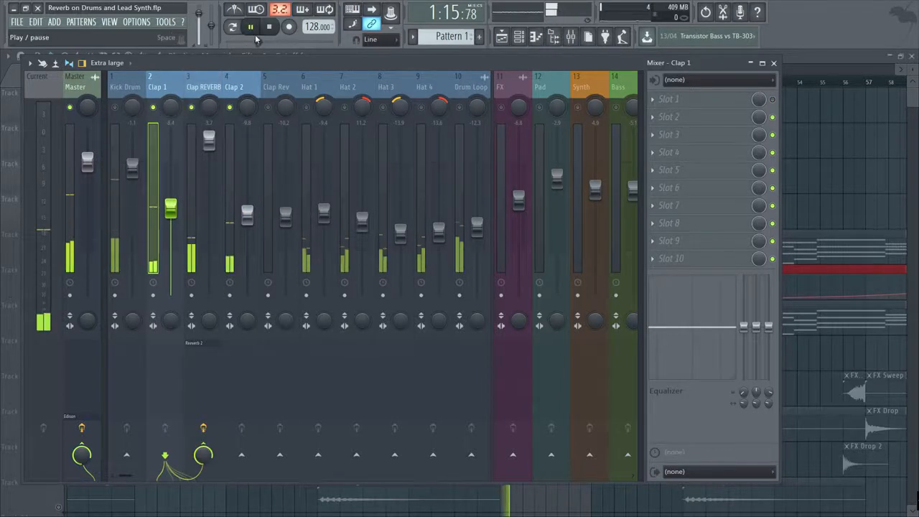
right_click(193, 107)
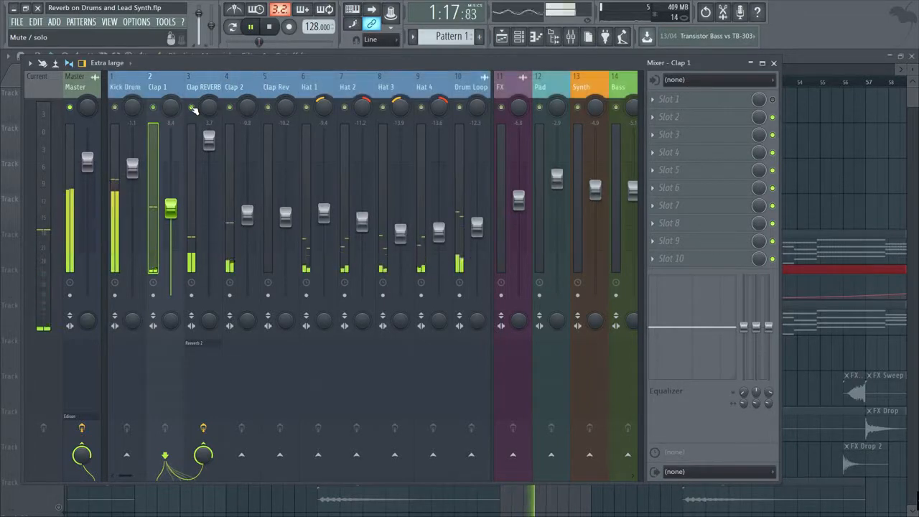
- Open Fruity Reeverb 2 on the Clap REVERB track and audition its stereo separation at -52%
left_click(190, 87)
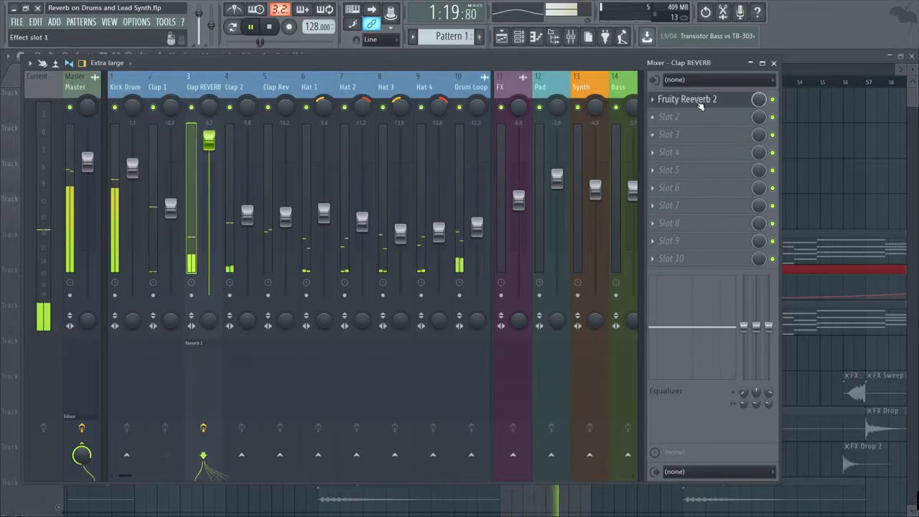
left_click(704, 99)
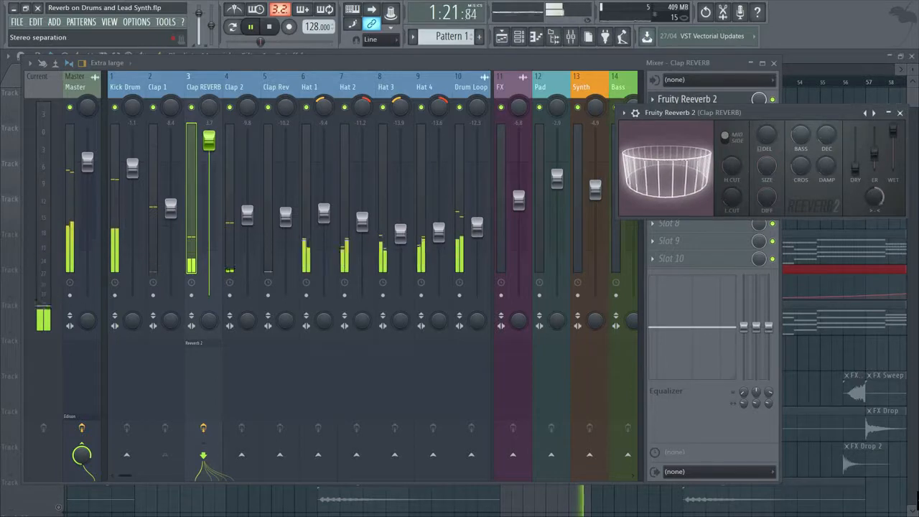
key("space")
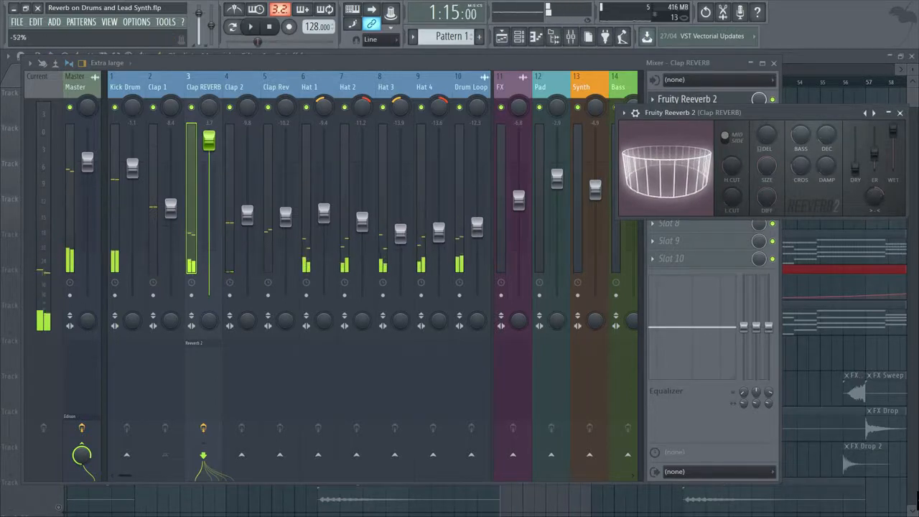
key("space")
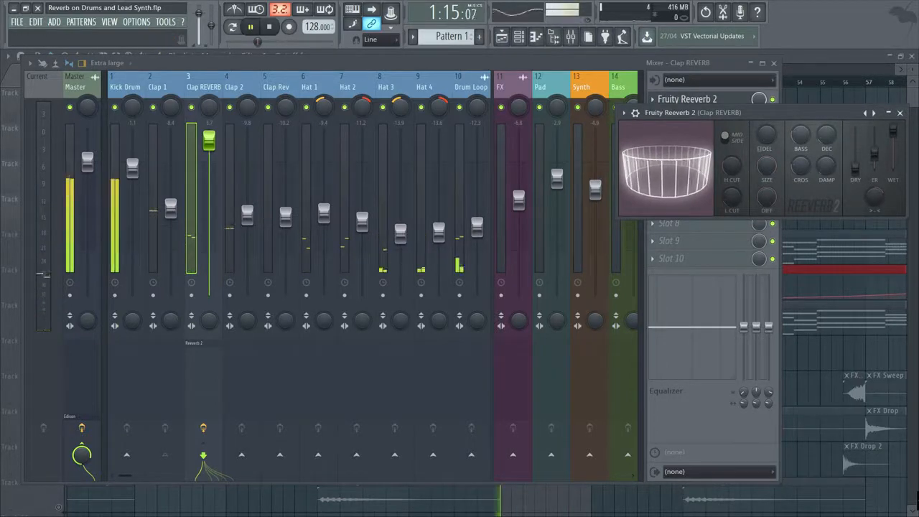
- Adjust the reverb's high cut and low cut while auditioning the drum loop
key("space")
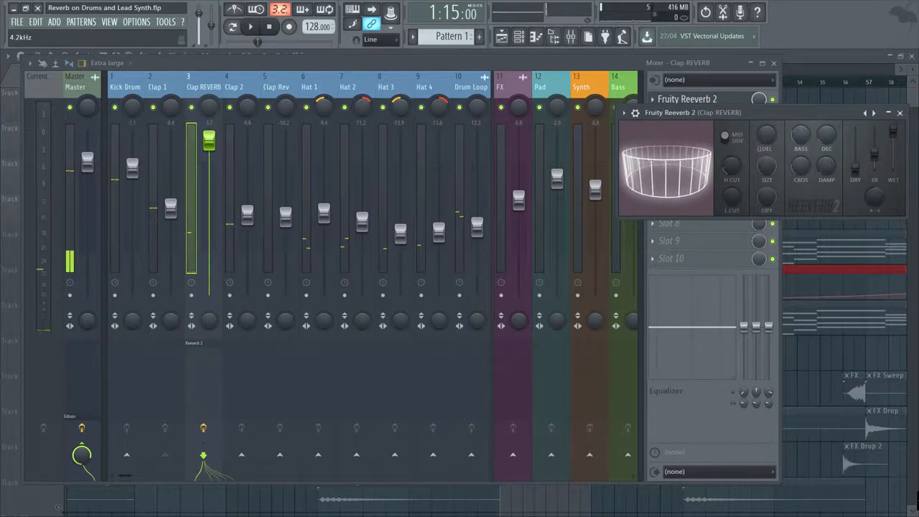
key("space")
scroll(730, 165, "down", 3)
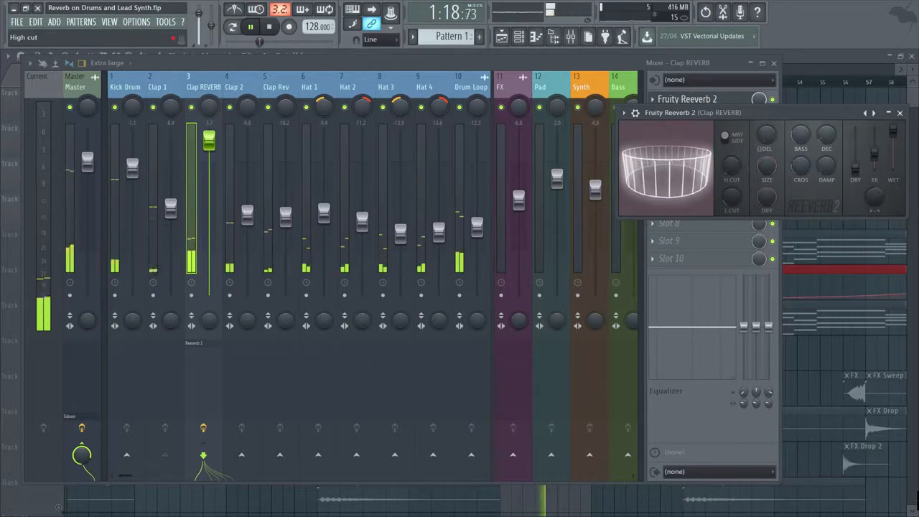
left_click_drag(731, 196, 732, 176)
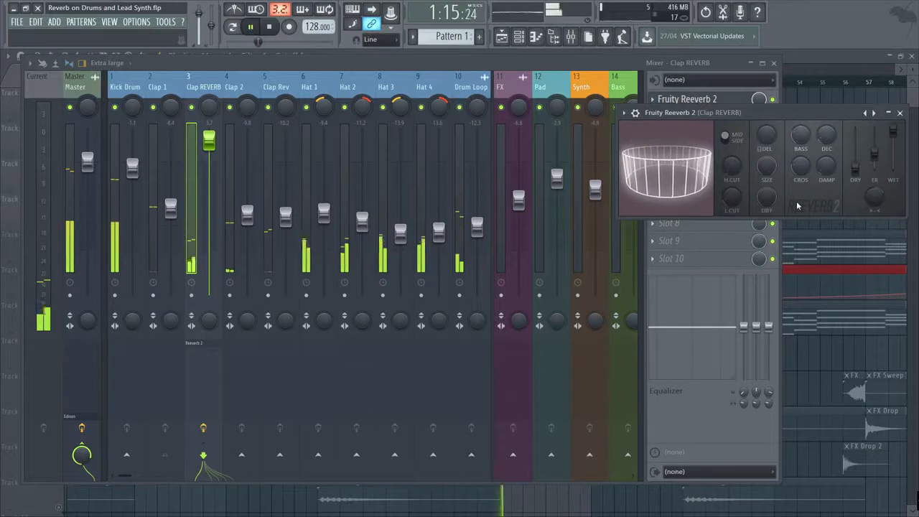
key("space")
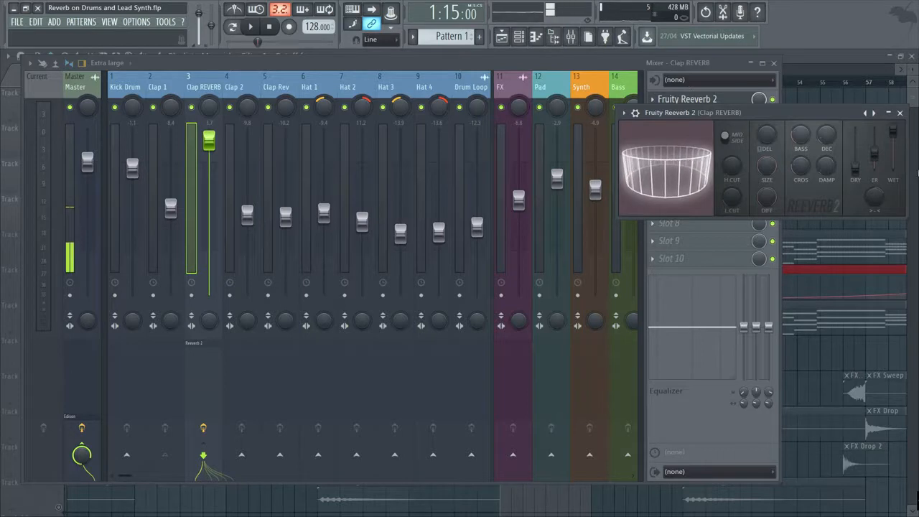
- Close the playlist and the mixer, keeping the Clap REVERB plugin open over the delay time calculator
left_click(911, 56)
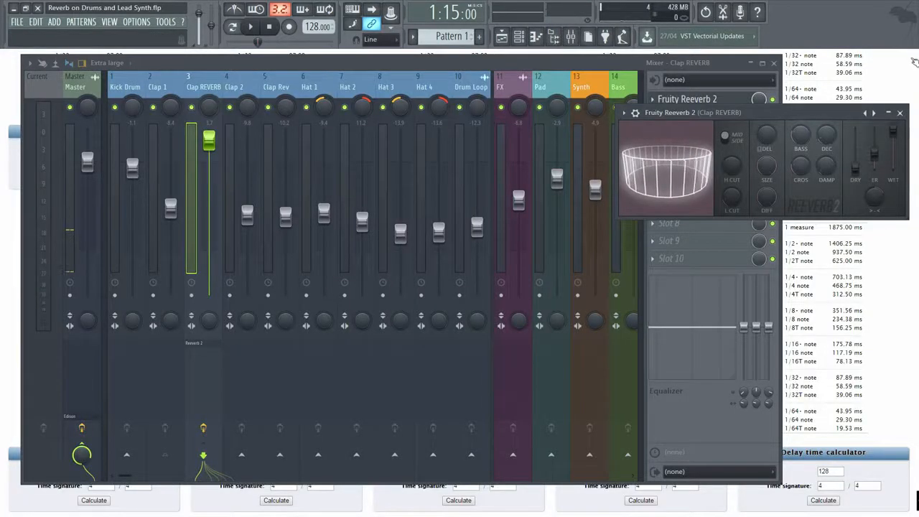
left_click(774, 63)
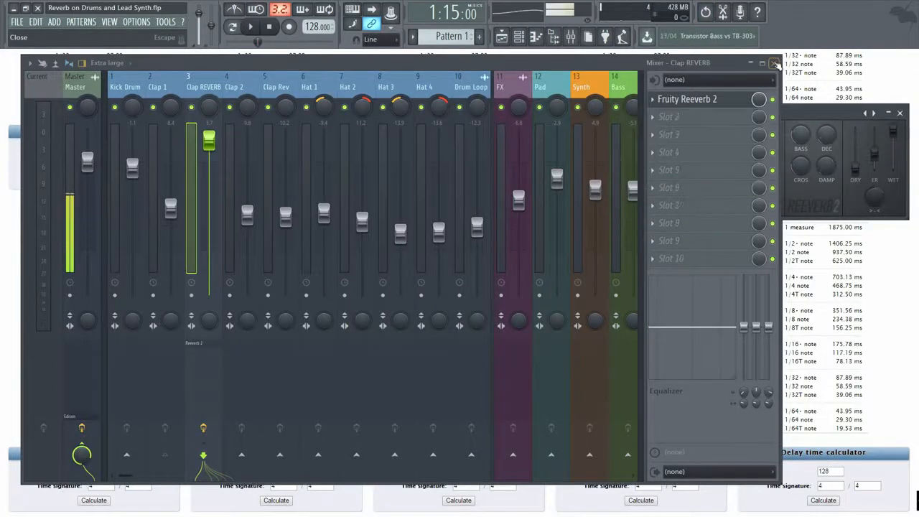
left_click(775, 63)
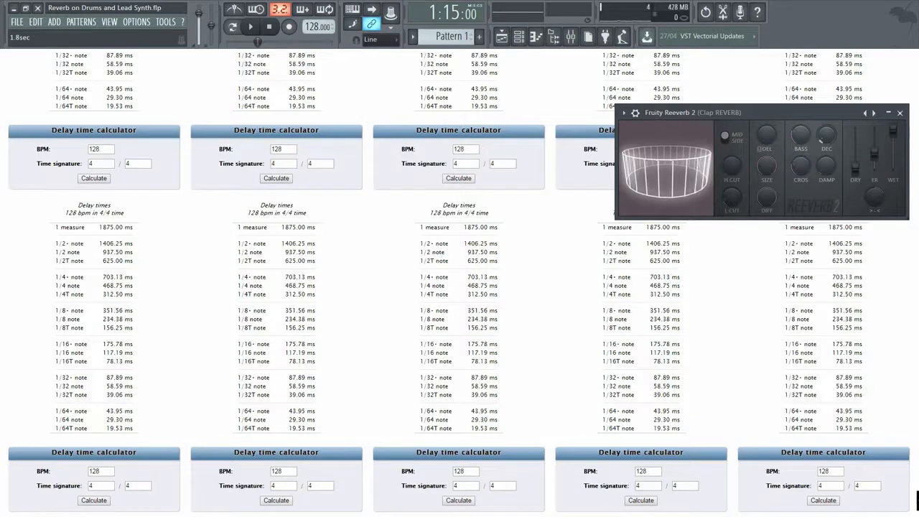
- Audition the drums with the reverb decay at 1.8 sec and at 0.9 sec for comparison
left_click(253, 28)
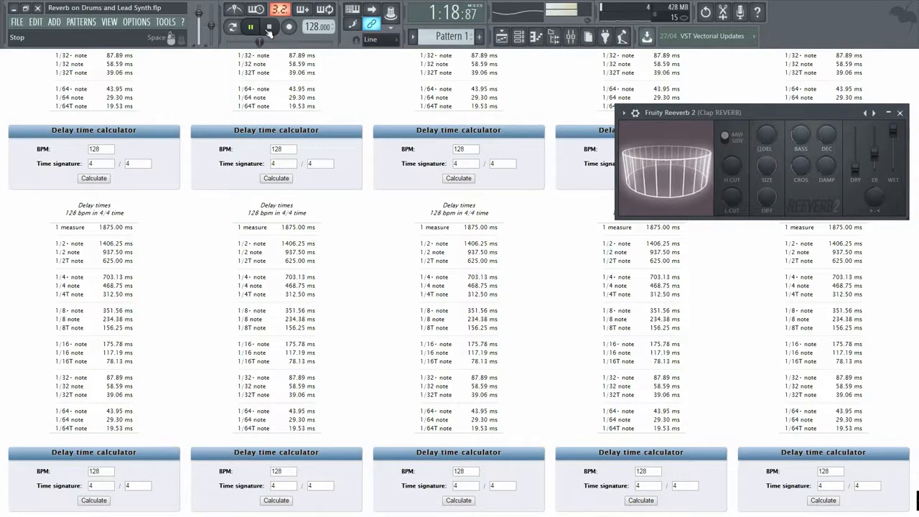
left_click(268, 28)
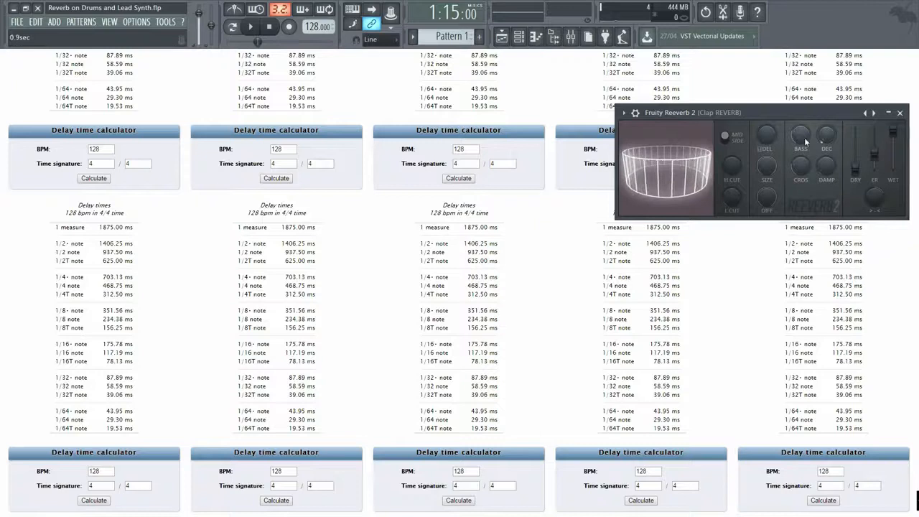
left_click(253, 27)
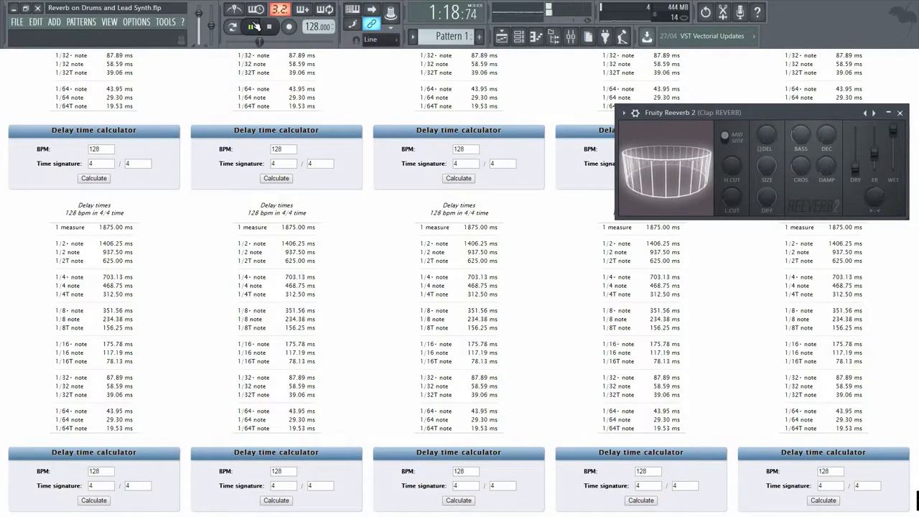
left_click(255, 27)
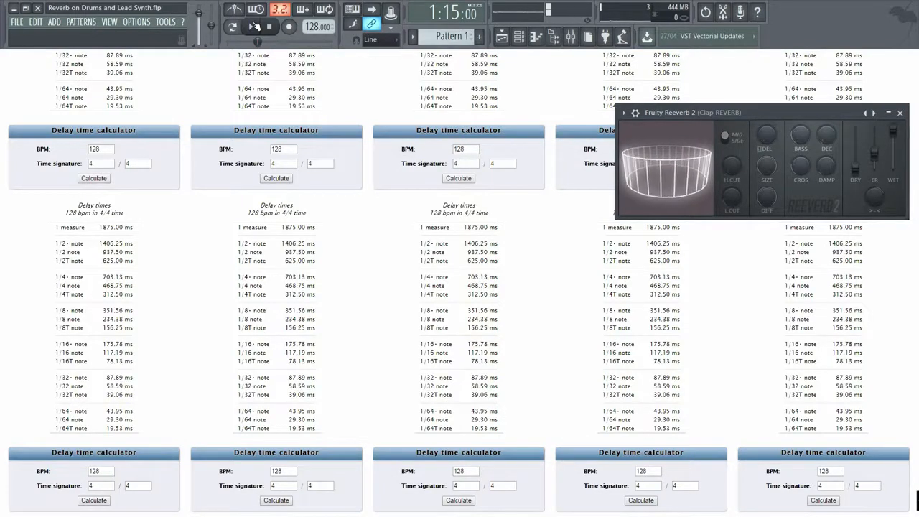
- Set the reverb decay to 1.9 sec while the drums play, and stop playback after listening
left_click(254, 25)
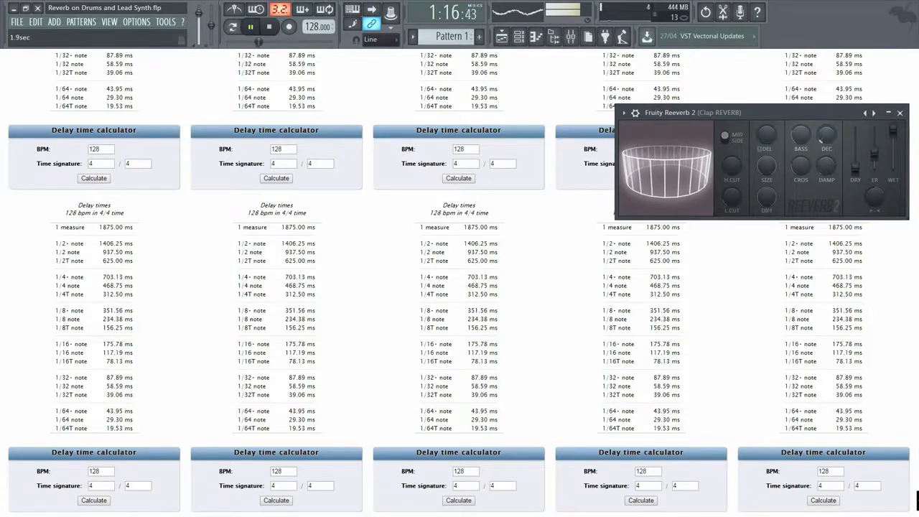
left_click_drag(826, 134, 826, 134)
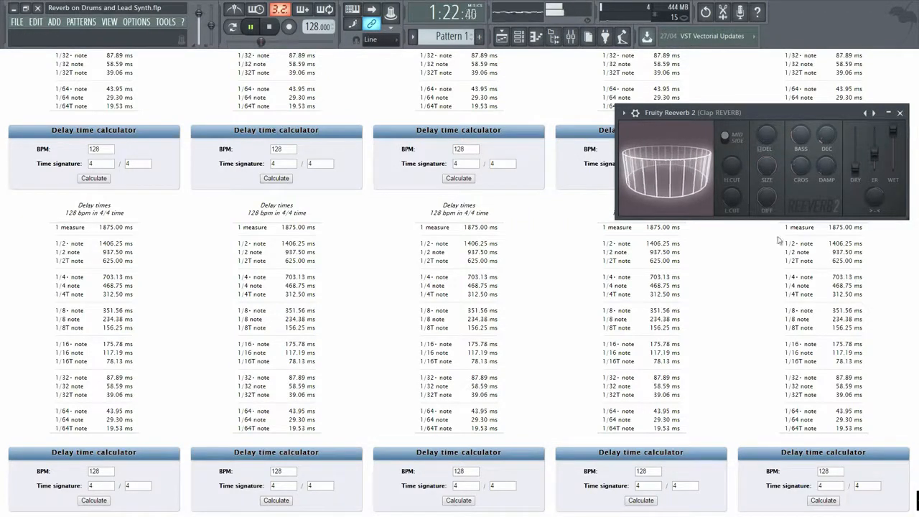
key("space")
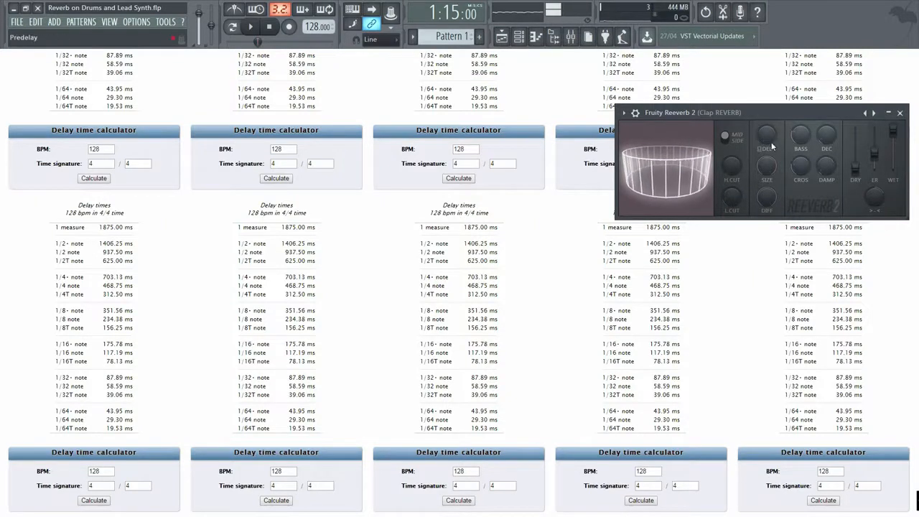
- Raise the reverb's predelay to 3:00 and audition the result on the drums
left_click_drag(767, 141, 766, 126)
key("space")
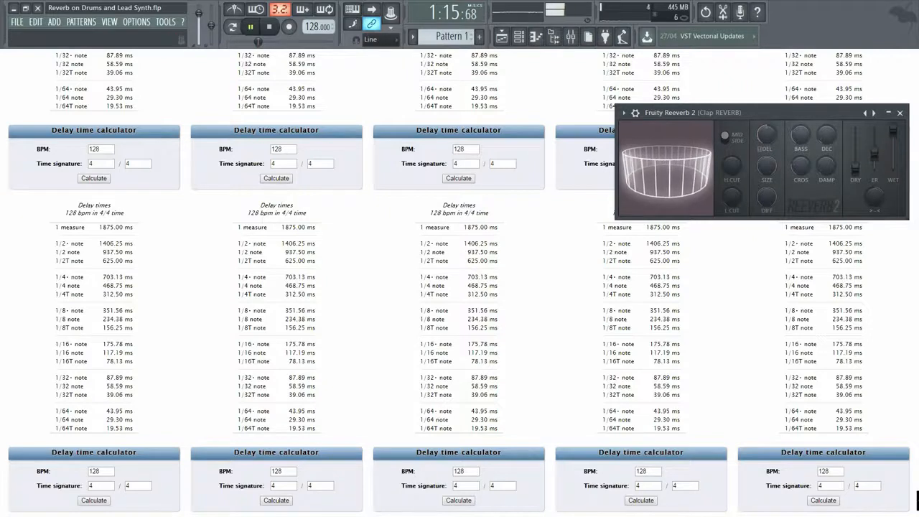
key("space")
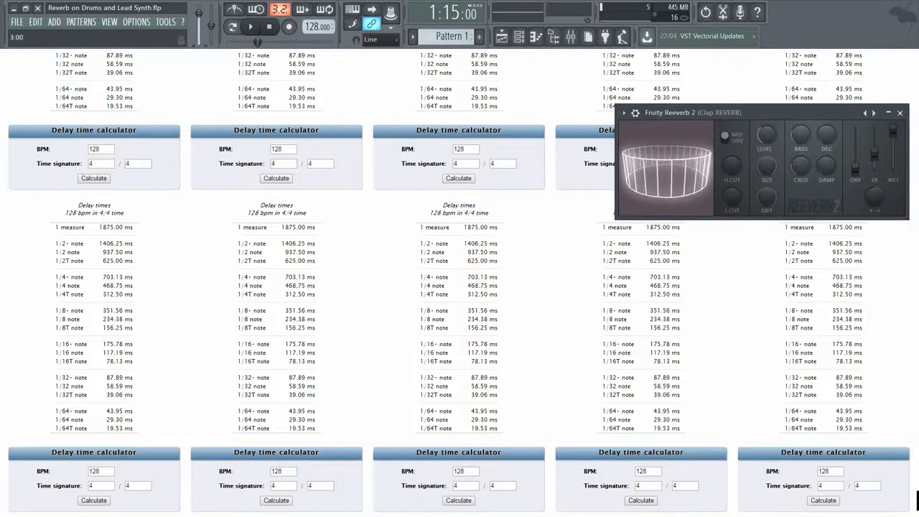
- Audition the drums with the clap reverb's predelay at 3:00, and set the predelay to 0:00 for comparison
key("space")
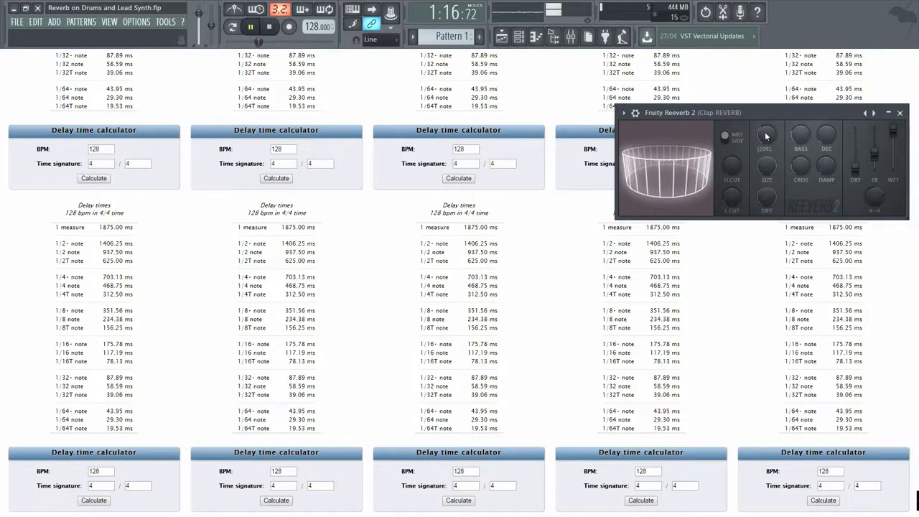
key("space")
key("space")
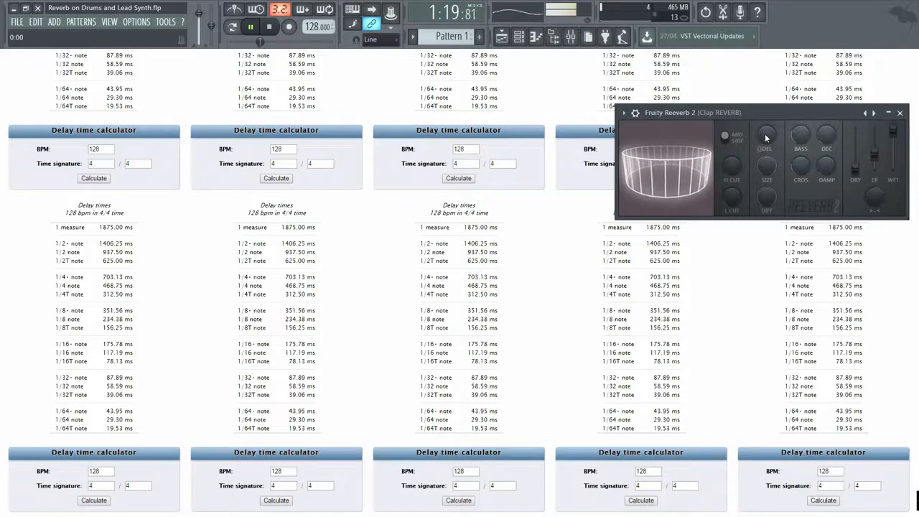
- Raise the clap reverb's low cut to 2.2 kHz for comparison, then set it to 560 Hz while the drums play
left_click_drag(733, 193, 732, 152)
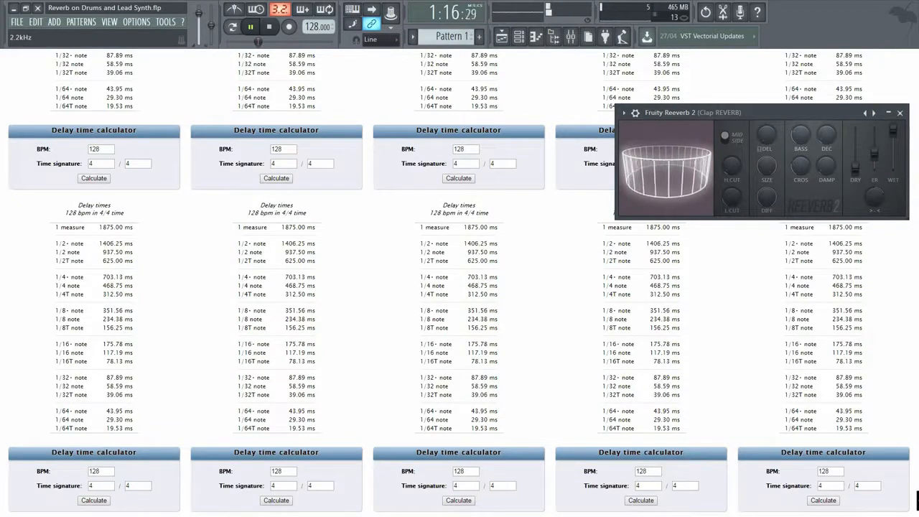
left_click_drag(732, 202, 732, 209)
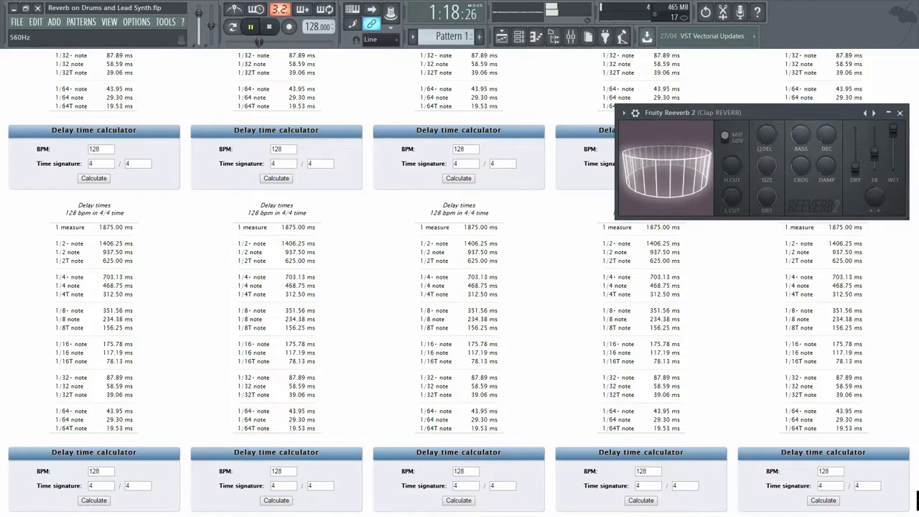
key("space")
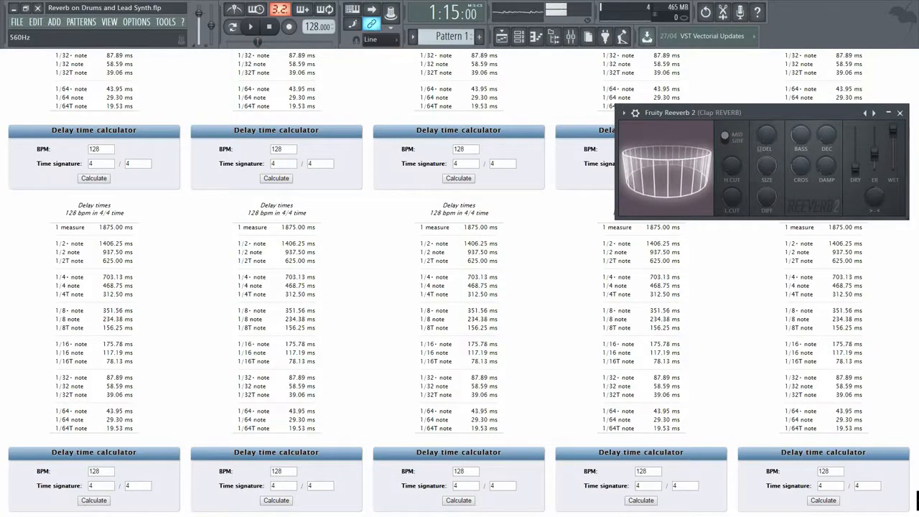
- Rename the empty mixer track Insert 15 as Hats Reverb
left_click(570, 36)
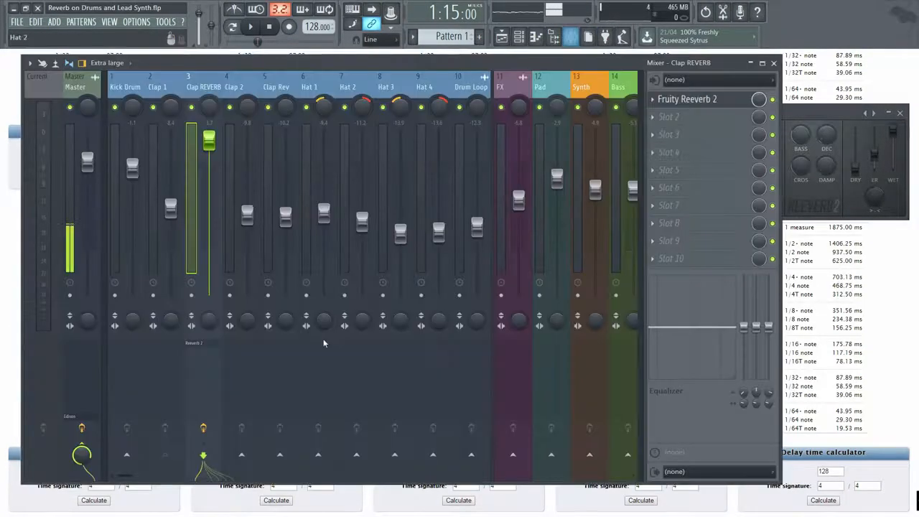
left_click(146, 475)
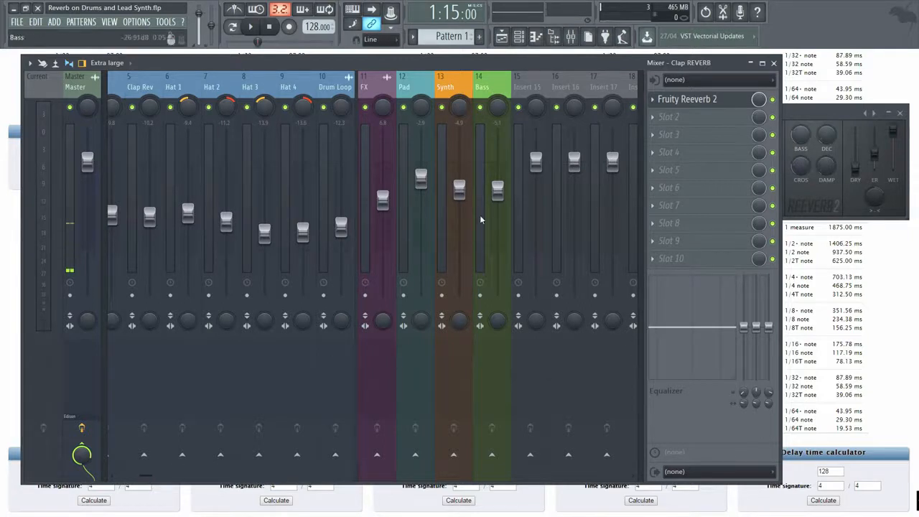
left_click(532, 99)
key("F2")
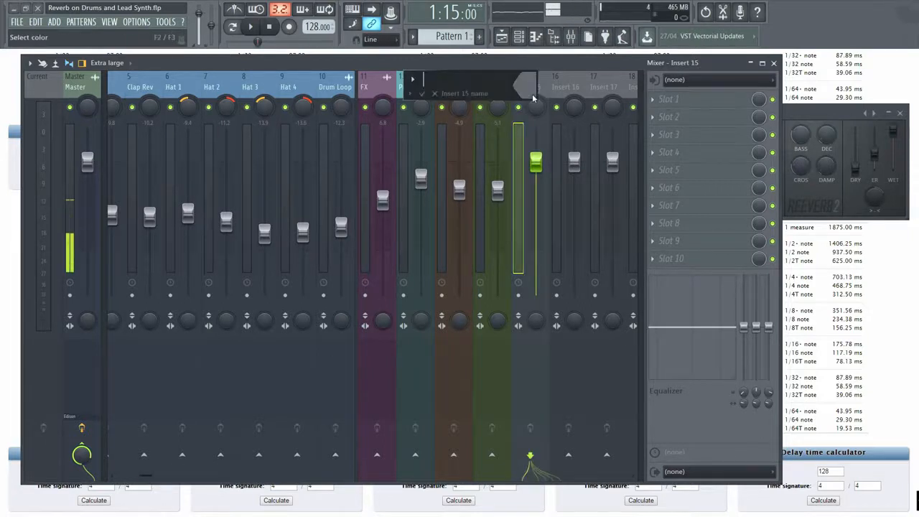
type("Hats Reverb")
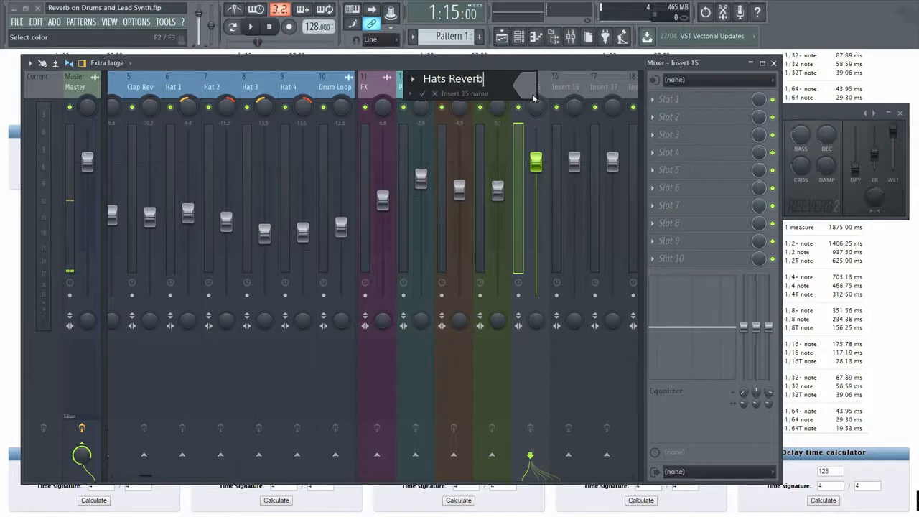
key("Return")
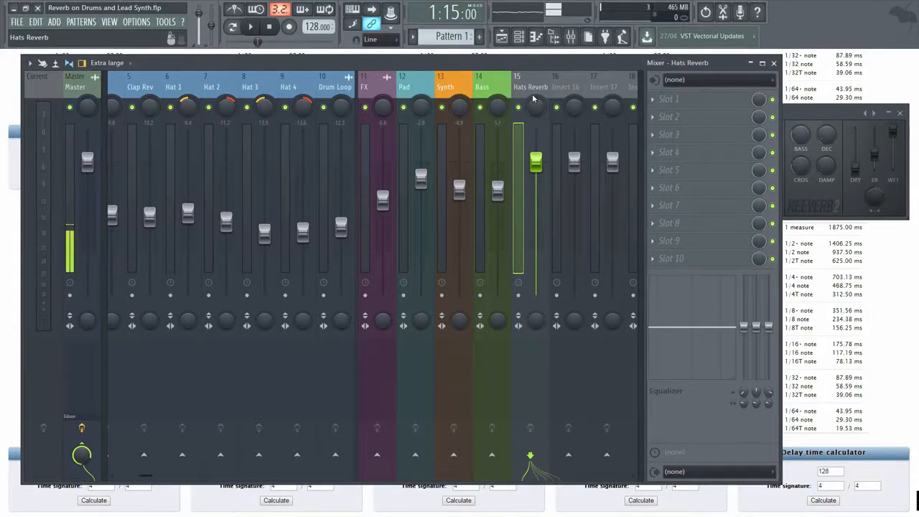
- Move the Hats Reverb mixer track so that it sits directly after Hat 4
key("alt+Left")
key("alt+Left")
key("alt+Left")
key("alt+Left")
key("alt+Left")
key("alt+Left")
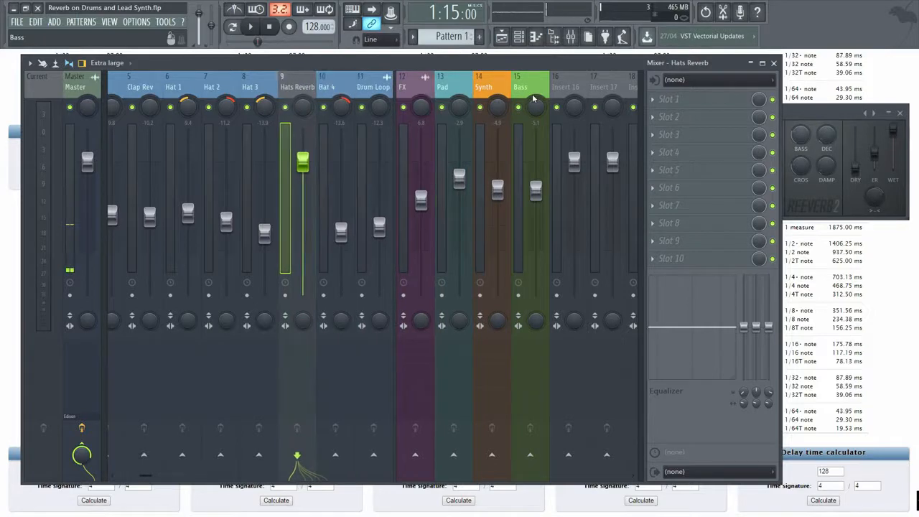
key("alt+Right")
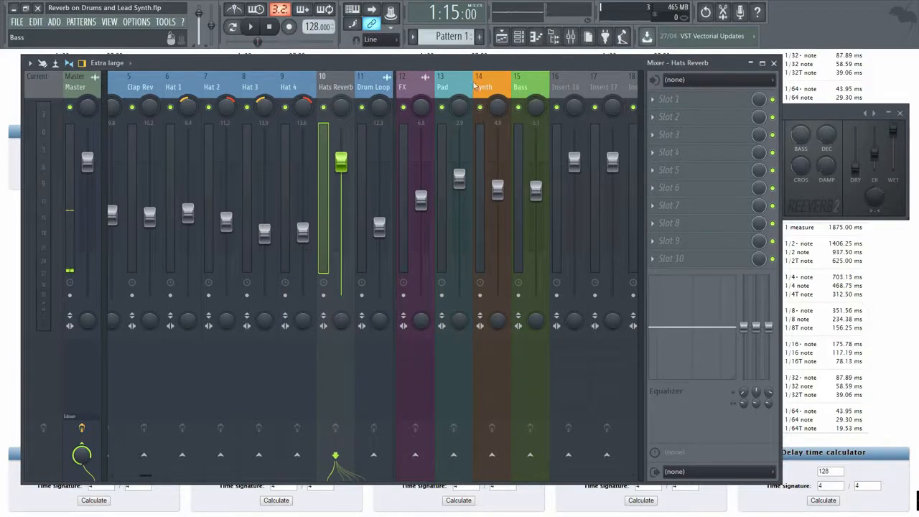
- Enable sends from the mixer tracks Hat 1 to Hat 4 to the Hats Reverb track
left_click(190, 84)
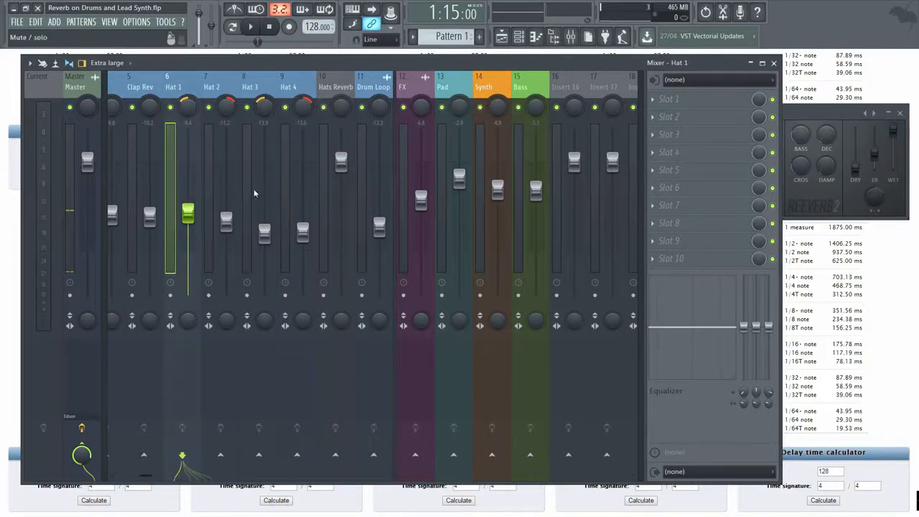
key("Right")
left_click(335, 455)
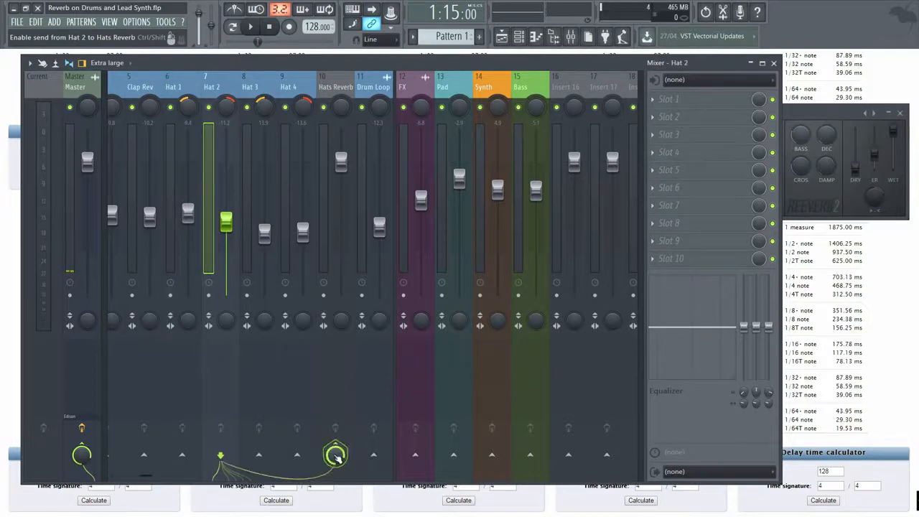
key("Right")
left_click(335, 454)
key("Right")
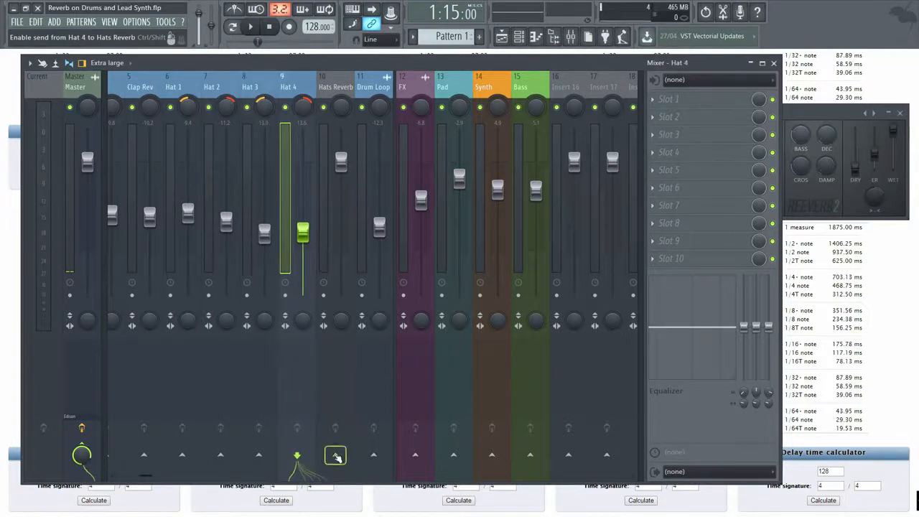
left_click(335, 455)
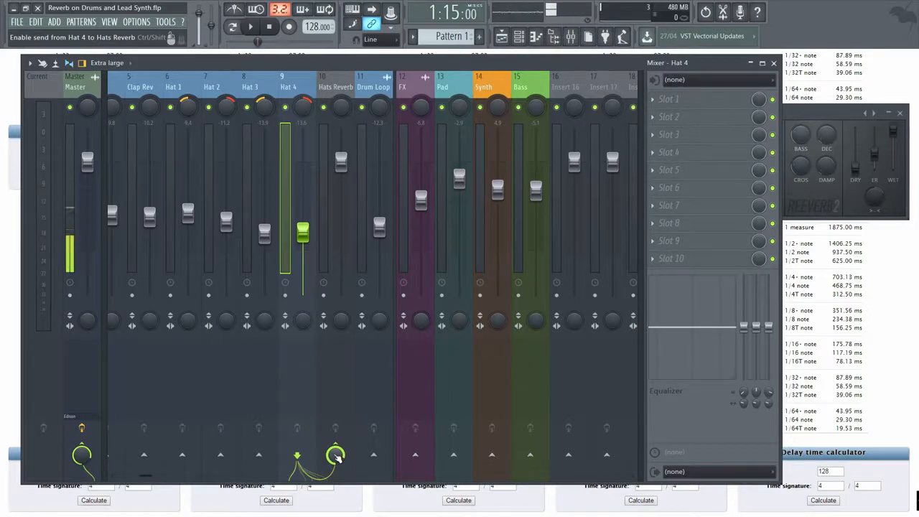
- Solo the tracks Hat 1 to Hat 4 with the Hats Reverb track selected, and play them
left_click(335, 89)
right_click(170, 108)
left_click(208, 107)
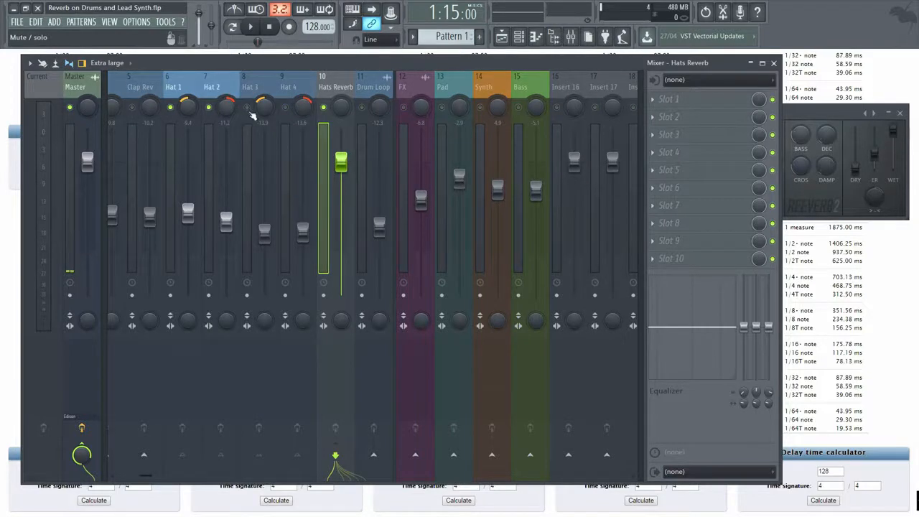
left_click(246, 107)
left_click(285, 107)
key("space")
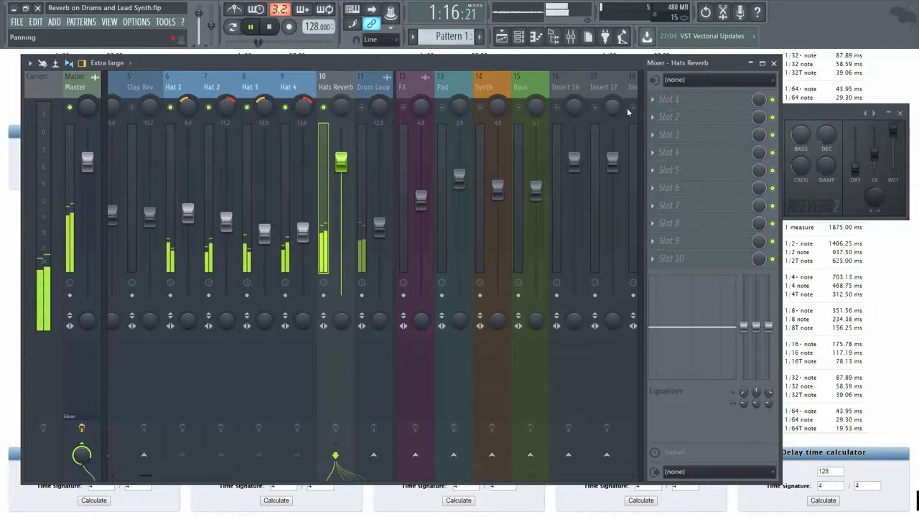
- Load Fruity Reeverb 2 in the first slot of Hats Reverb, with the wet level at maximum and dry at 0%
left_click(653, 101)
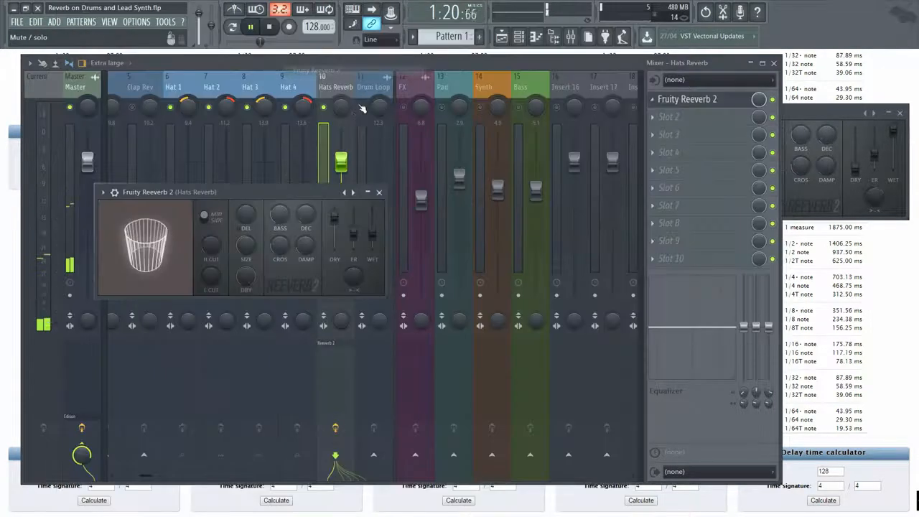
left_click(316, 69)
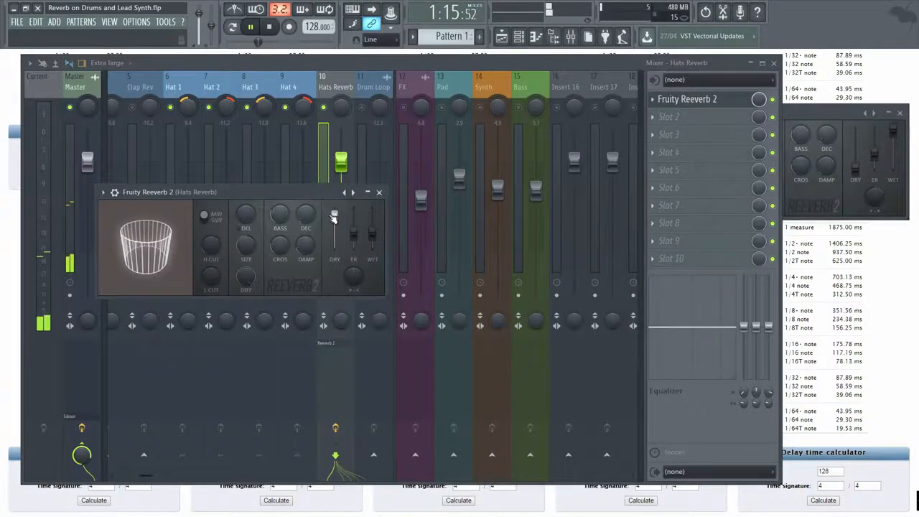
left_click_drag(371, 233, 333, 248)
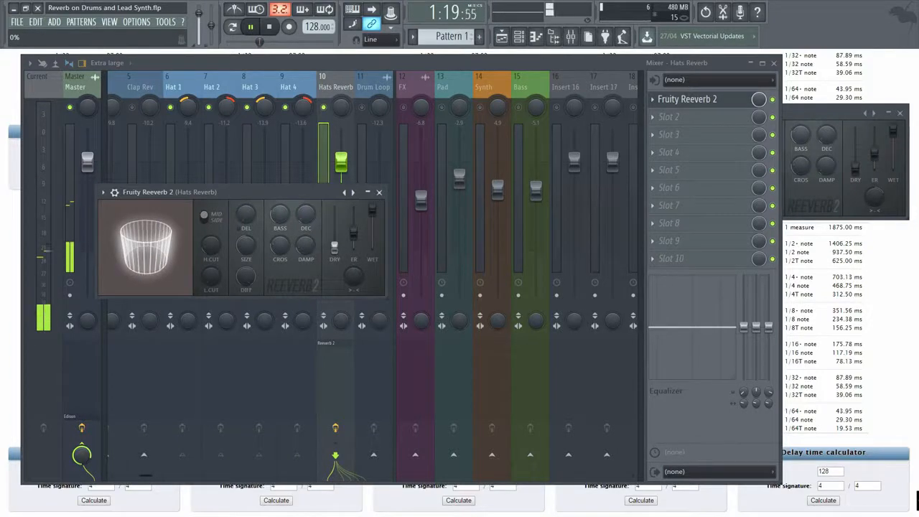
key("space")
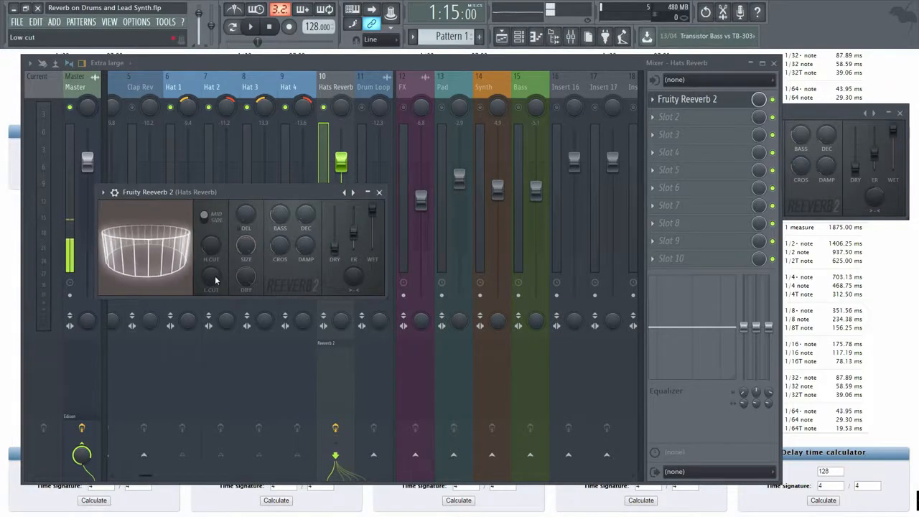
- Adjust the hats reverb's low cut while the hats play, and close the mixer once playback is stopped
key("space")
left_click_drag(215, 280, 220, 259)
left_click(220, 250)
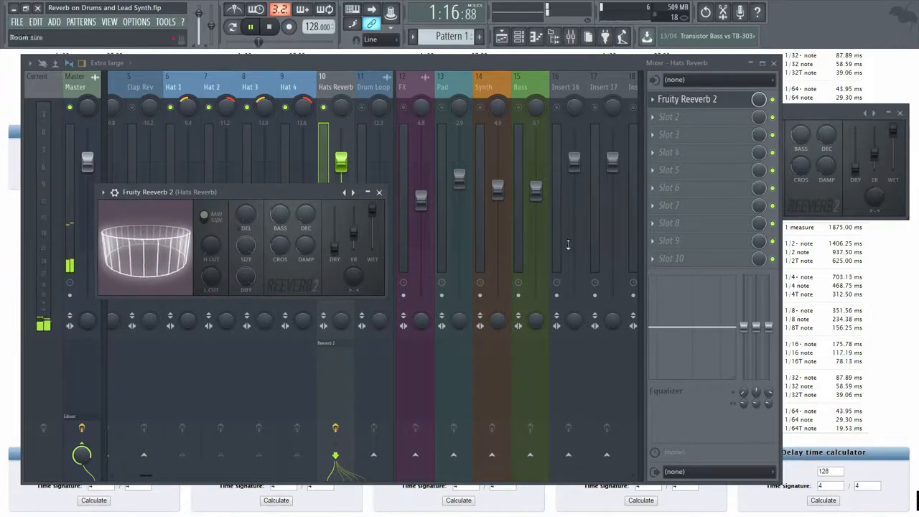
key("space")
left_click(773, 63)
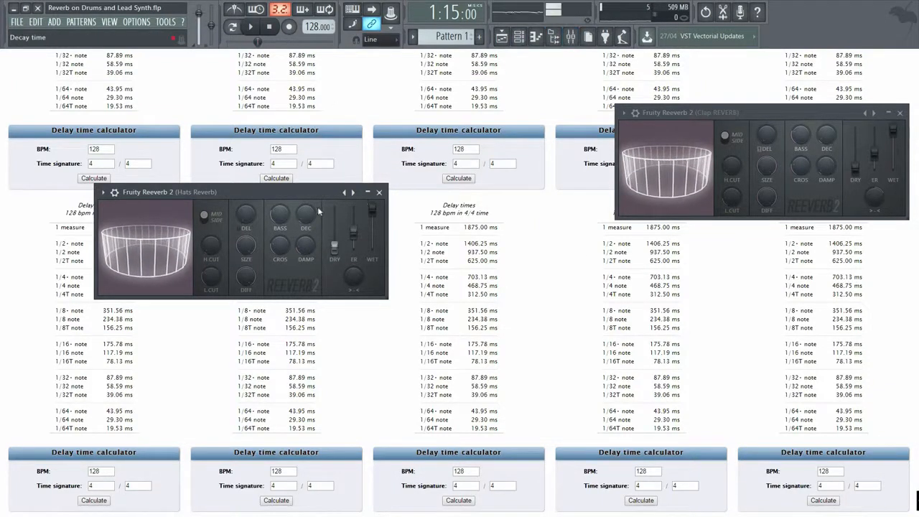
- Audition the hats reverb and set its room size to 70 while the hats play
key("space")
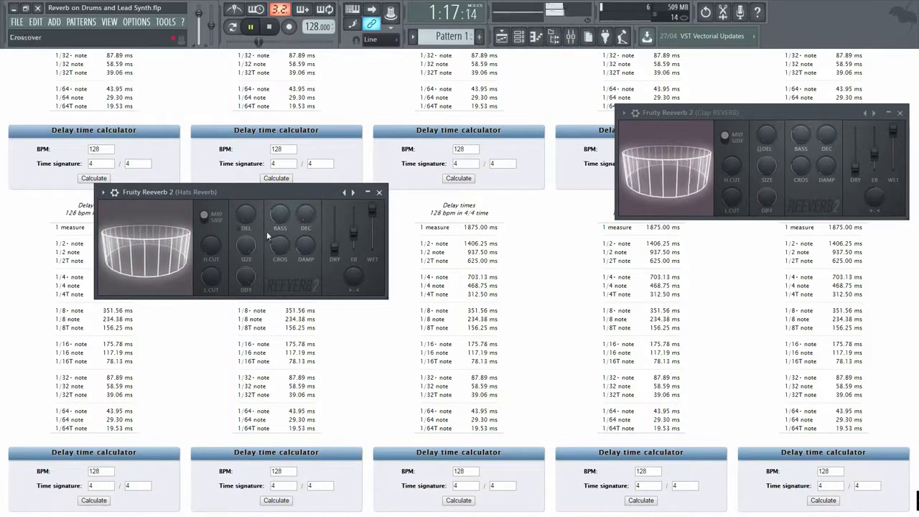
key("space")
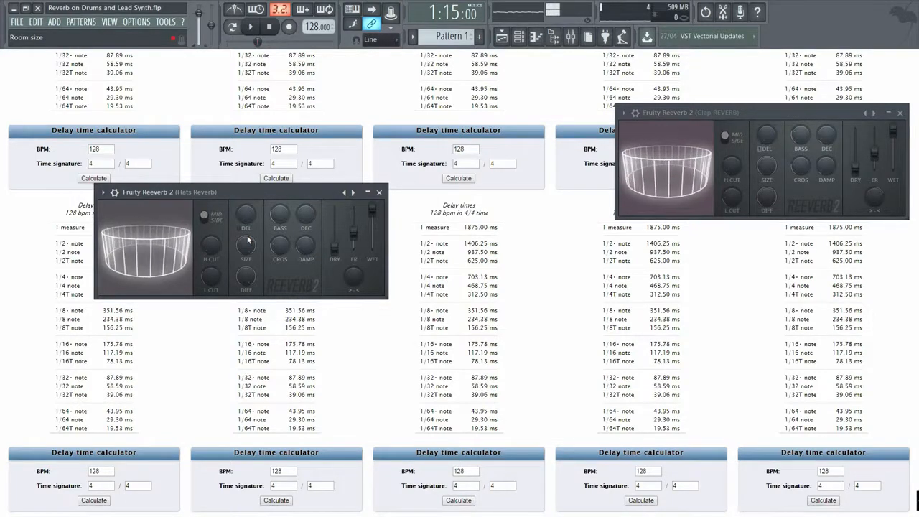
key("space")
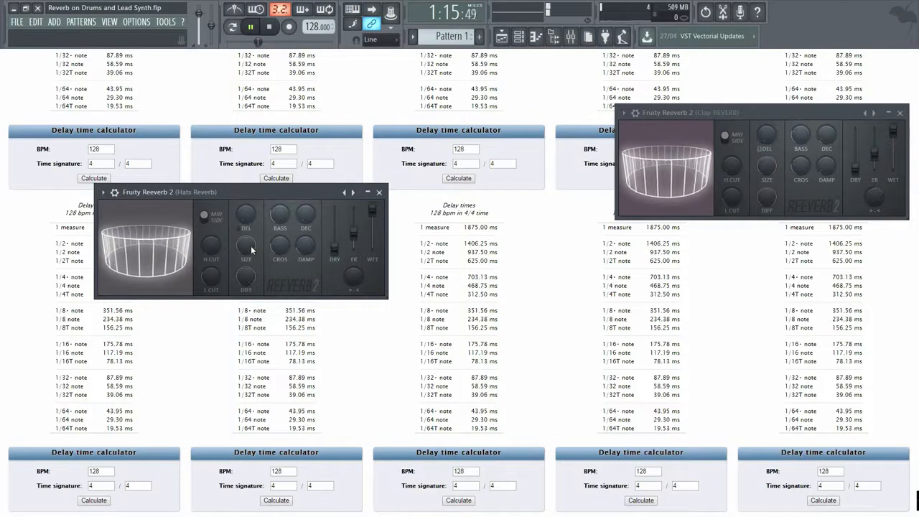
mouse_move(255, 252)
left_mouse_down()
mouse_move(245, 228)
mouse_move(252, 256)
left_mouse_up()
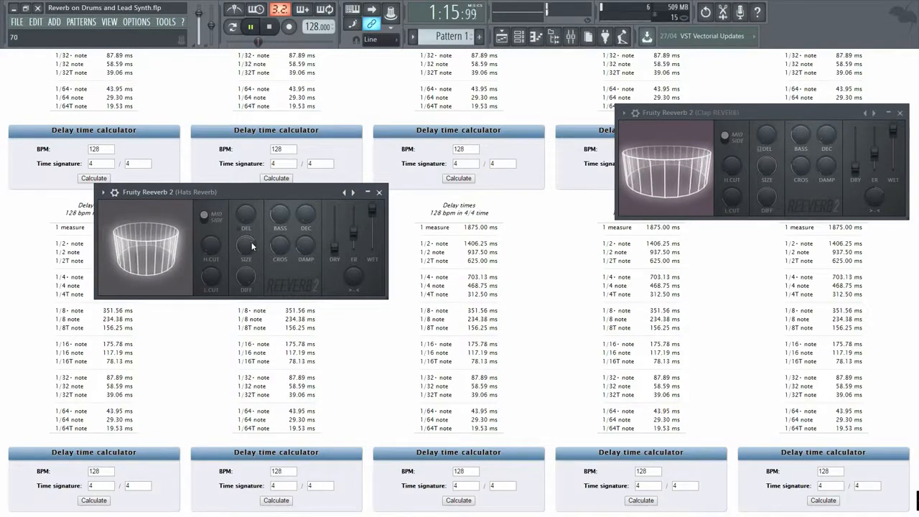
key("space")
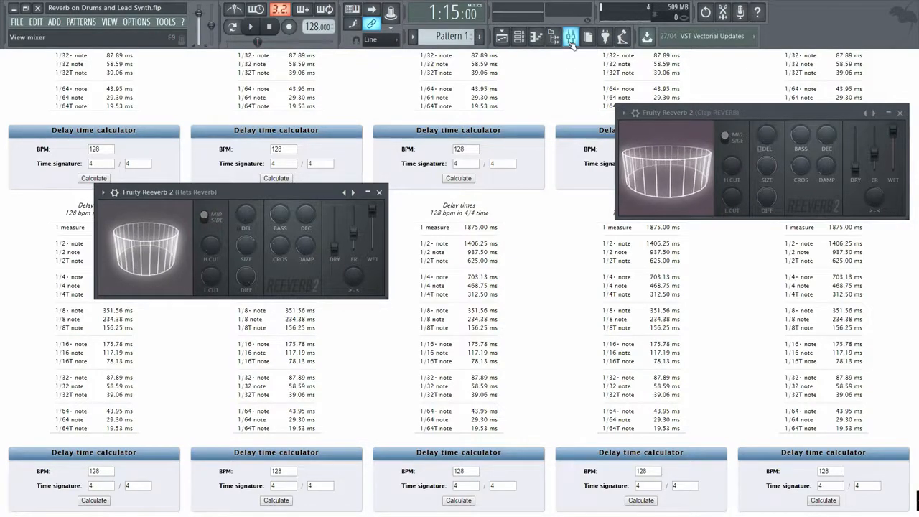
- Unsolo the hats in the mixer and raise the Hats Reverb fader to 0.5 dB while the full drums play
left_click(570, 36)
key("space")
right_click(323, 109)
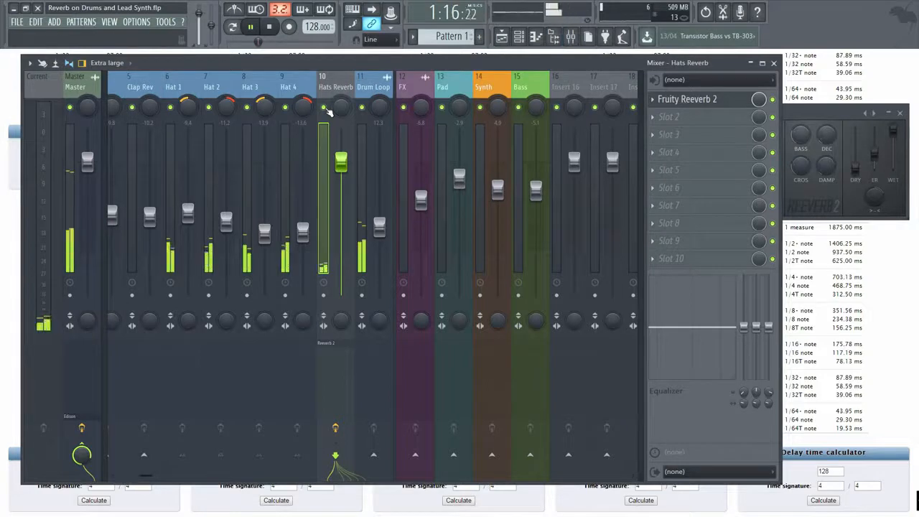
mouse_move(344, 164)
left_mouse_down()
mouse_move(344, 287)
mouse_move(344, 130)
mouse_move(344, 160)
left_mouse_up()
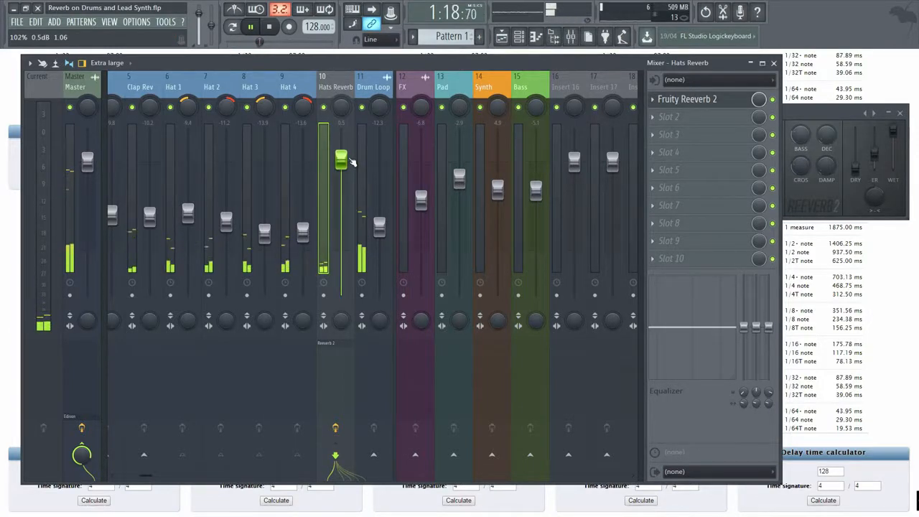
key("space")
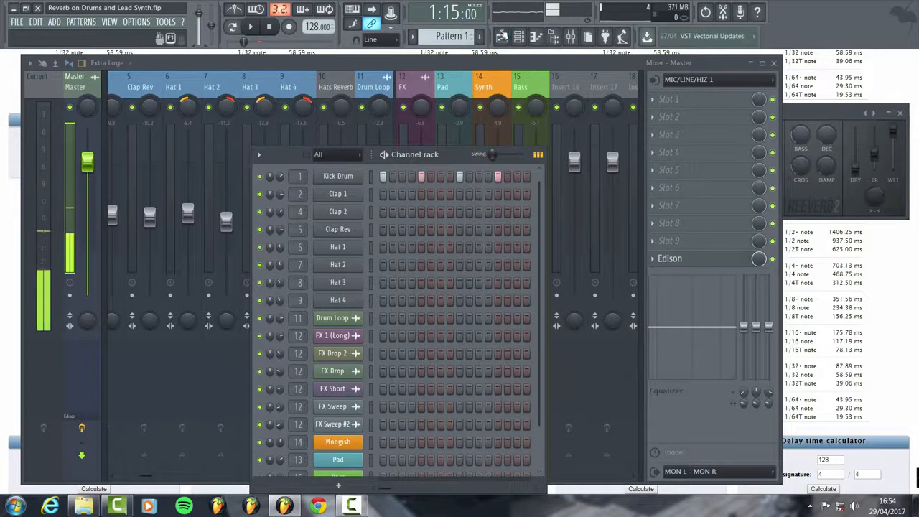
- Solo playlist Track 5, enable Track 6 with the Moogish cutoff automation, and play from bar 33
left_click(501, 36)
left_click(321, 83)
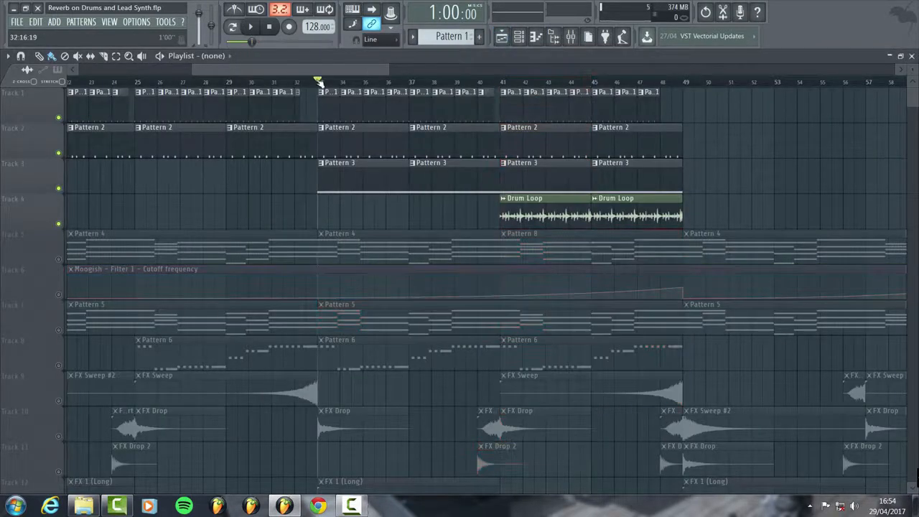
right_click(58, 259)
key("space")
left_click(61, 294)
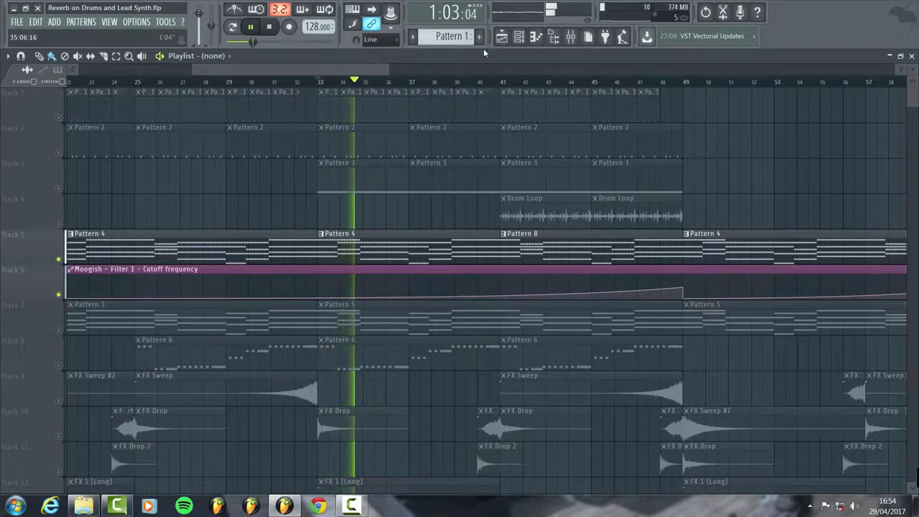
- Select bars 33 to 41 on the playlist timeline and play the lead synth over that range
key("space")
left_click_drag(321, 83, 502, 86)
key("space")
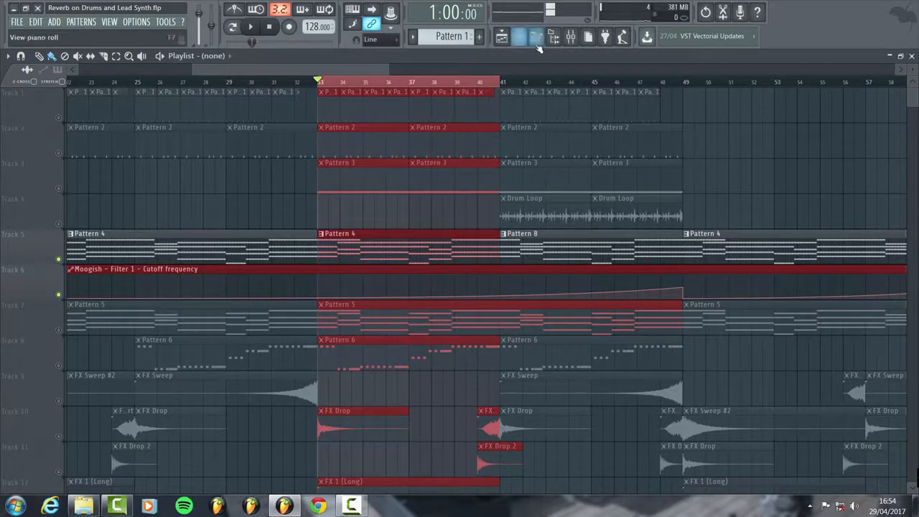
- Play the lead synth, route the Synth mixer track to Insert 16, and select Insert 16
left_click(570, 36)
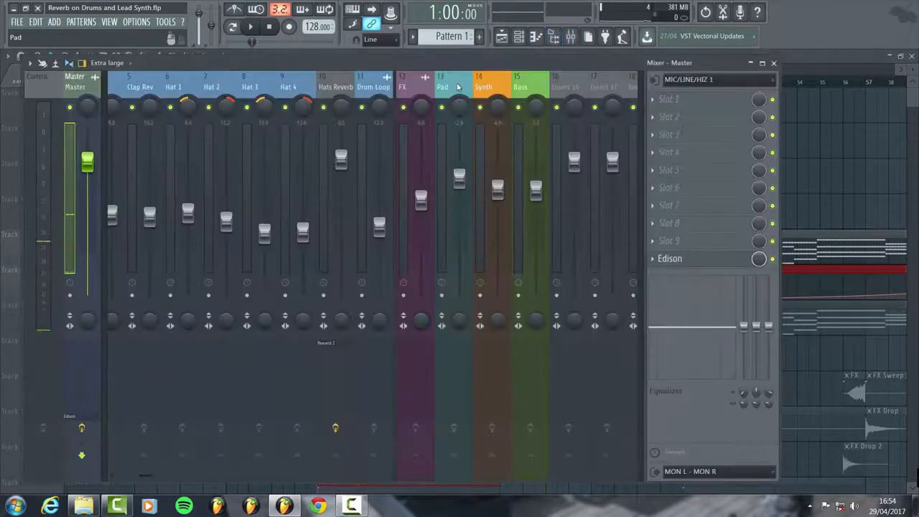
left_click(483, 86)
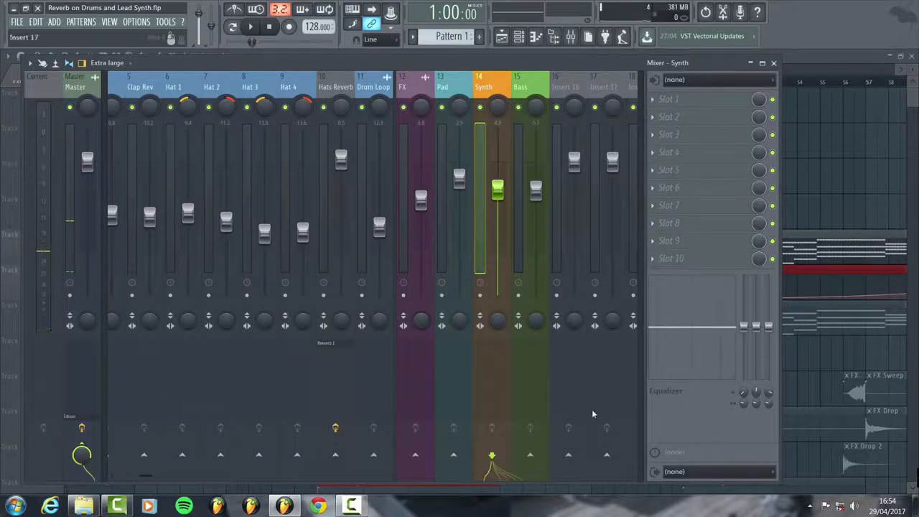
key("space")
left_click(568, 454)
left_click(578, 460)
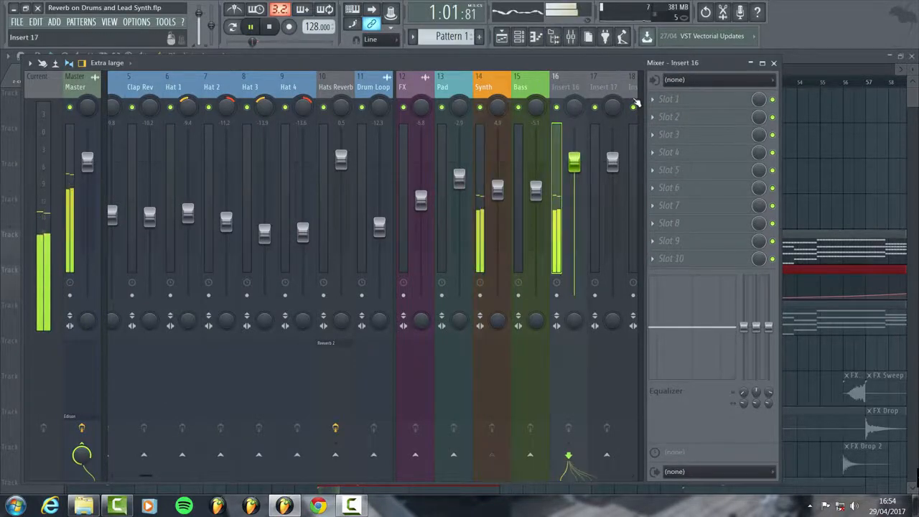
- Load Fruity Reeverb 2 in the first effect slot of Insert 16, with dry at minimum and wet at 125%
left_click(668, 98)
left_click(320, 110)
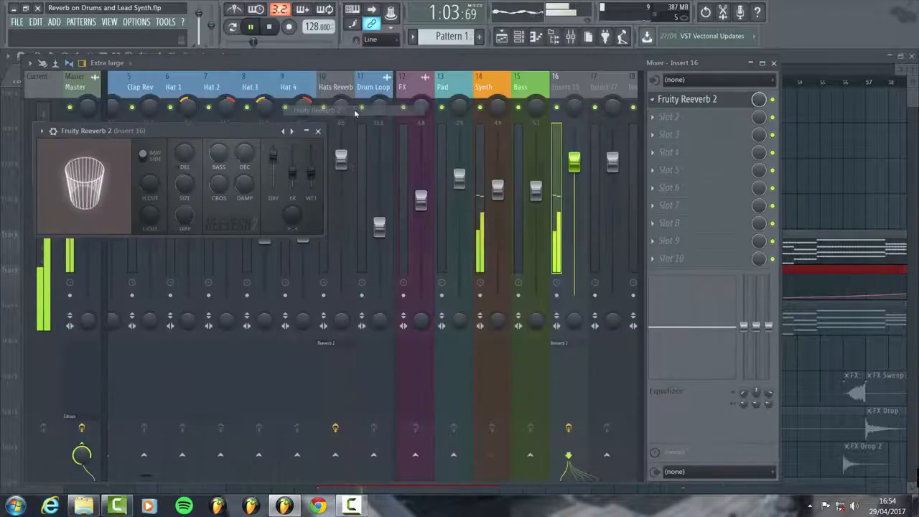
left_click_drag(275, 155, 311, 143)
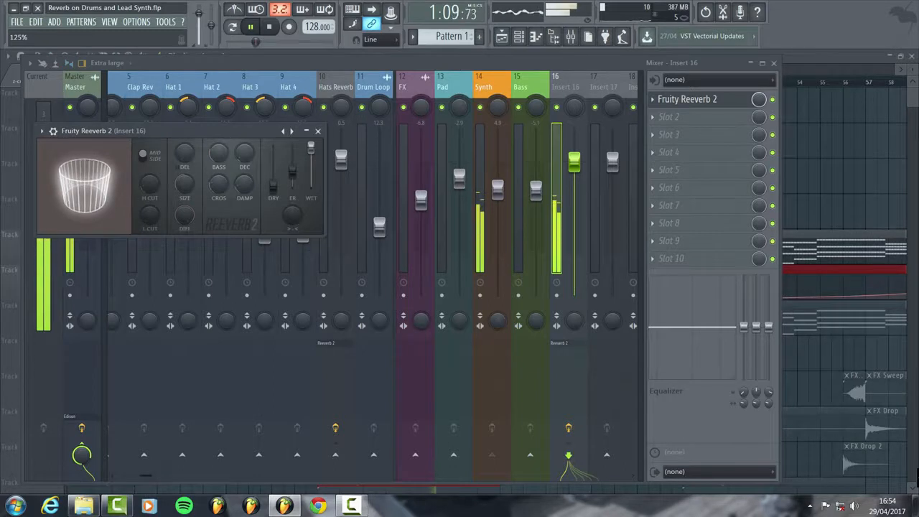
key("space")
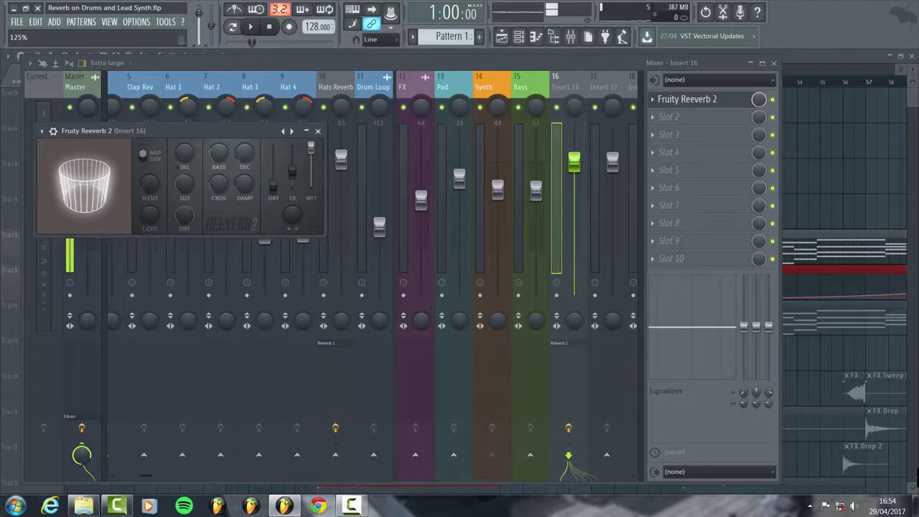
- Enlarge the synth reverb's room size and set its decay to 1.8 sec while the lead synth plays
key("space")
left_click_drag(187, 185, 186, 172)
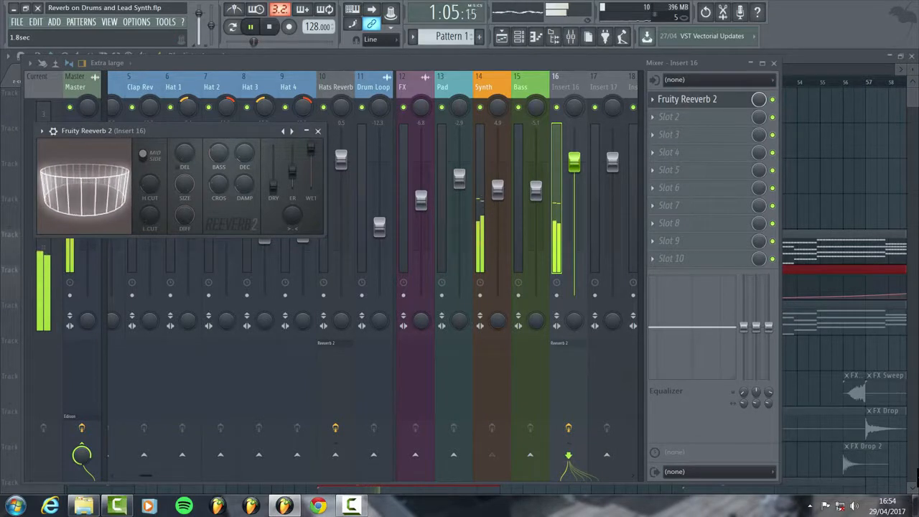
key("space")
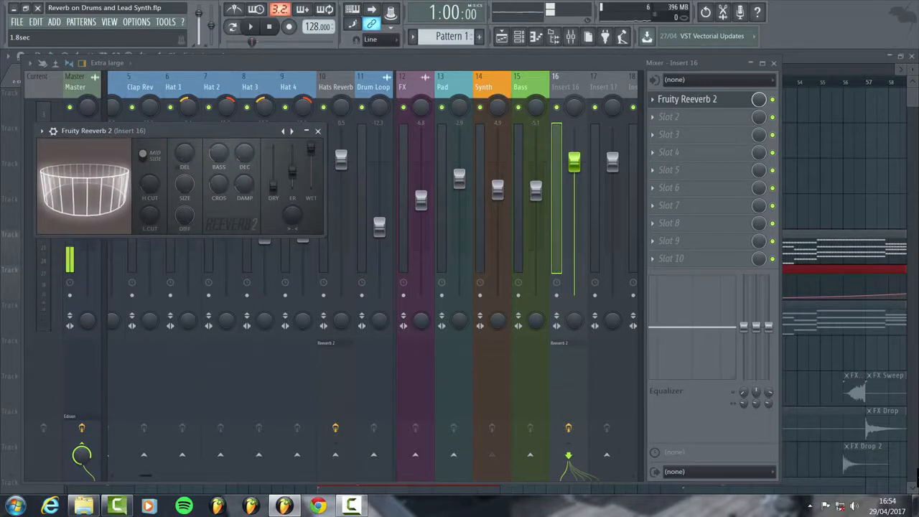
- Set the synth reverb's low cut to 945 Hz while the lead synth plays
key("space")
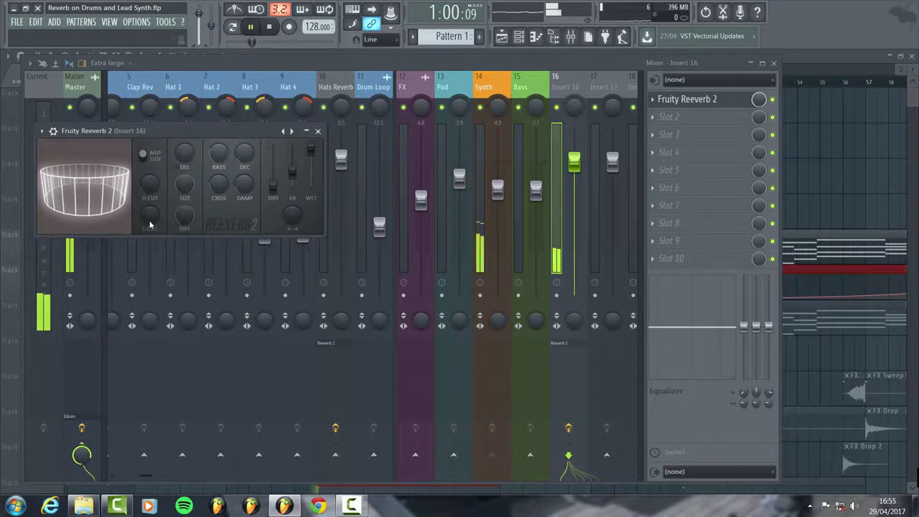
left_click_drag(151, 224, 150, 198)
key("space")
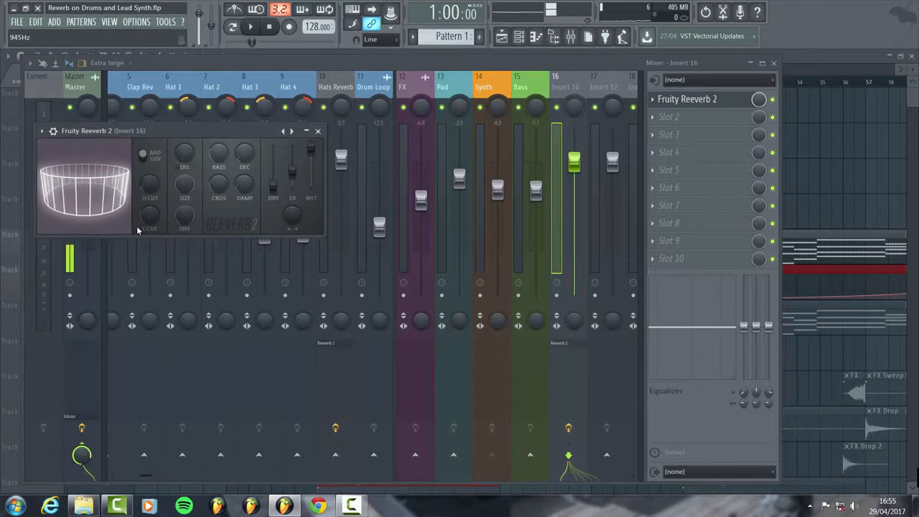
- Unmute all playlist tracks, play the full arrangement over the selected bars, and return to the mixer
left_click(511, 40)
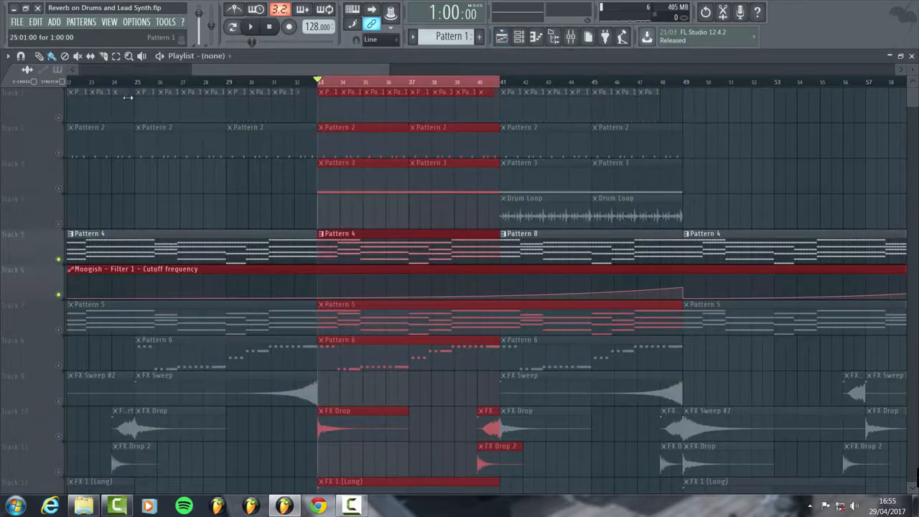
key("space")
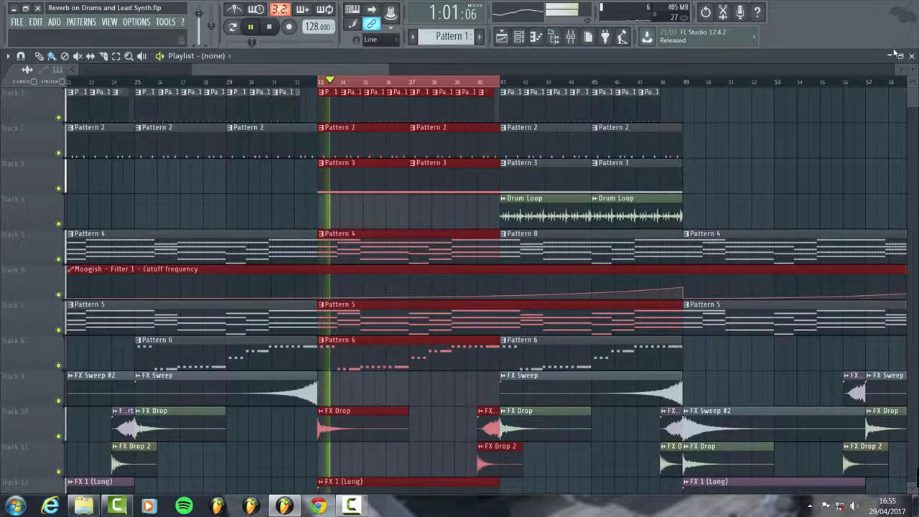
key("F9")
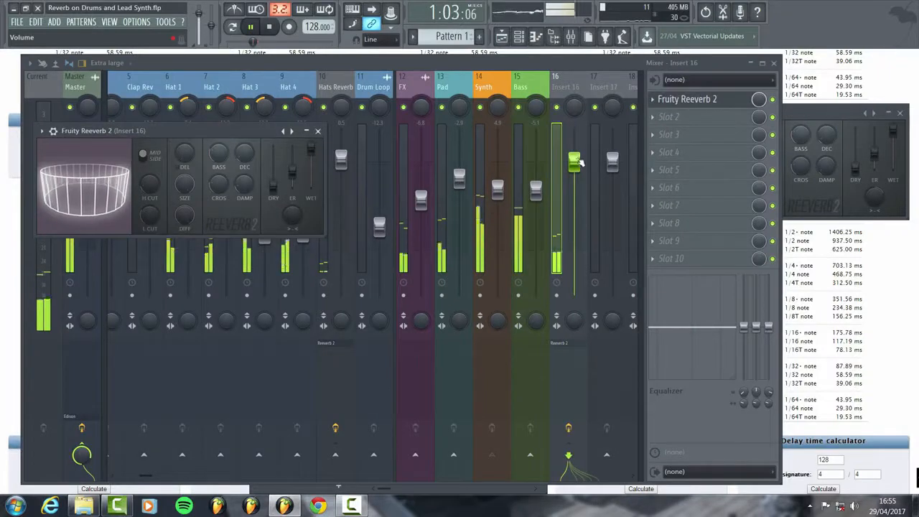
- Rename mixer track Insert 16 as Synth Reverb
left_click(567, 94)
key("F2")
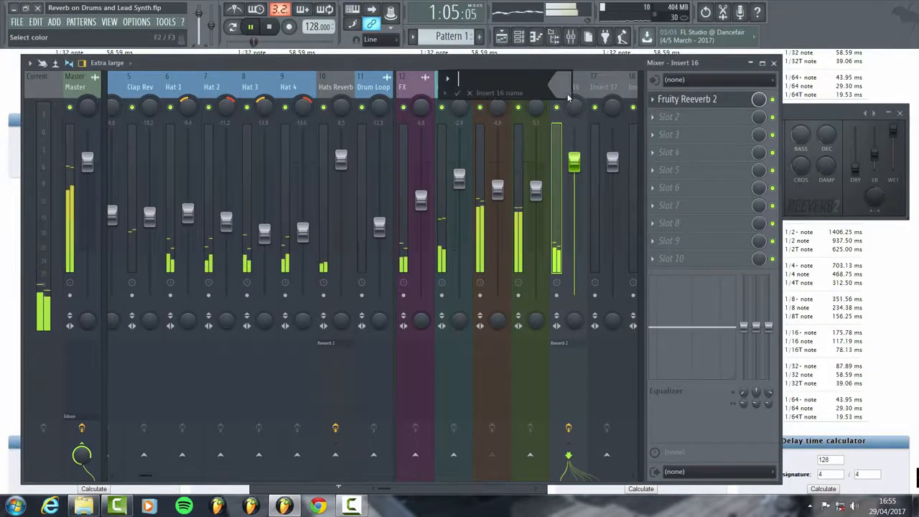
type("SYytn hREV")
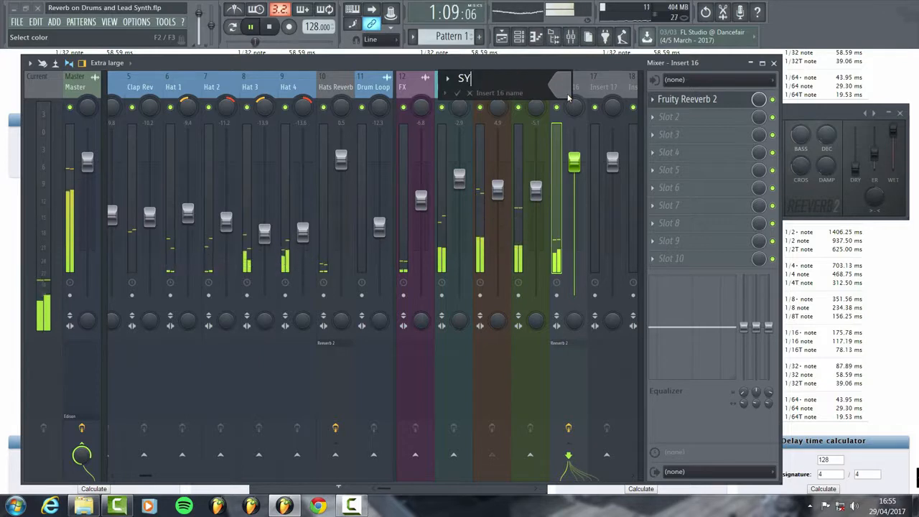
type("erb")
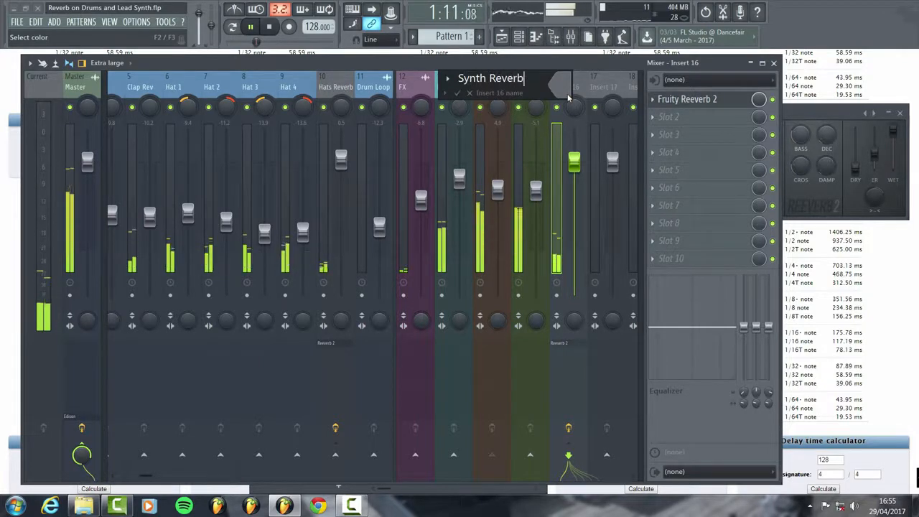
key("Return")
- Move the Synth Reverb track between Synth and Bass, and set its fader to 0.0 dB during playback
key("alt+Left")
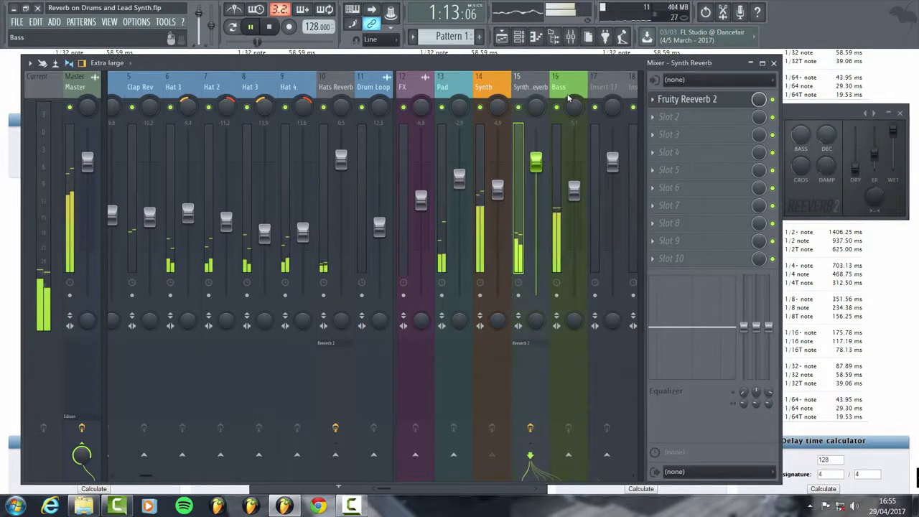
mouse_move(535, 162)
left_mouse_down()
mouse_move(536, 287)
mouse_move(535, 161)
left_mouse_up()
key("space")
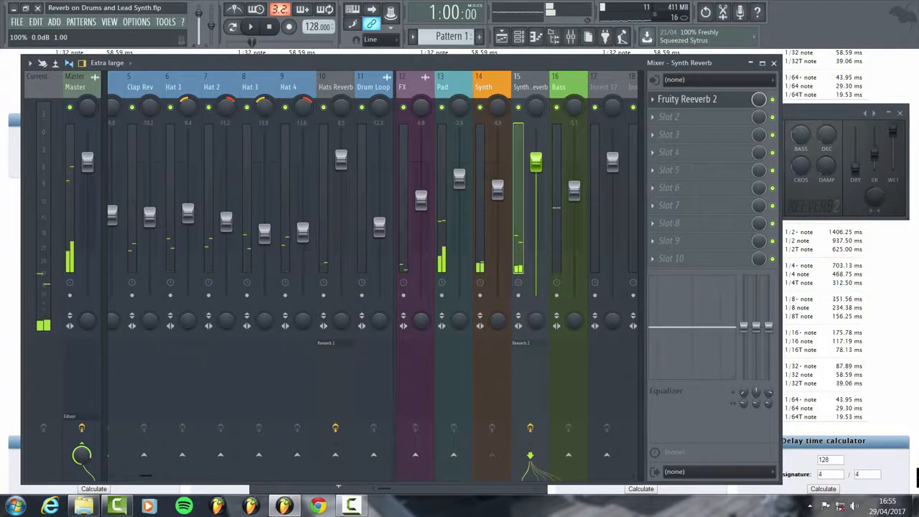